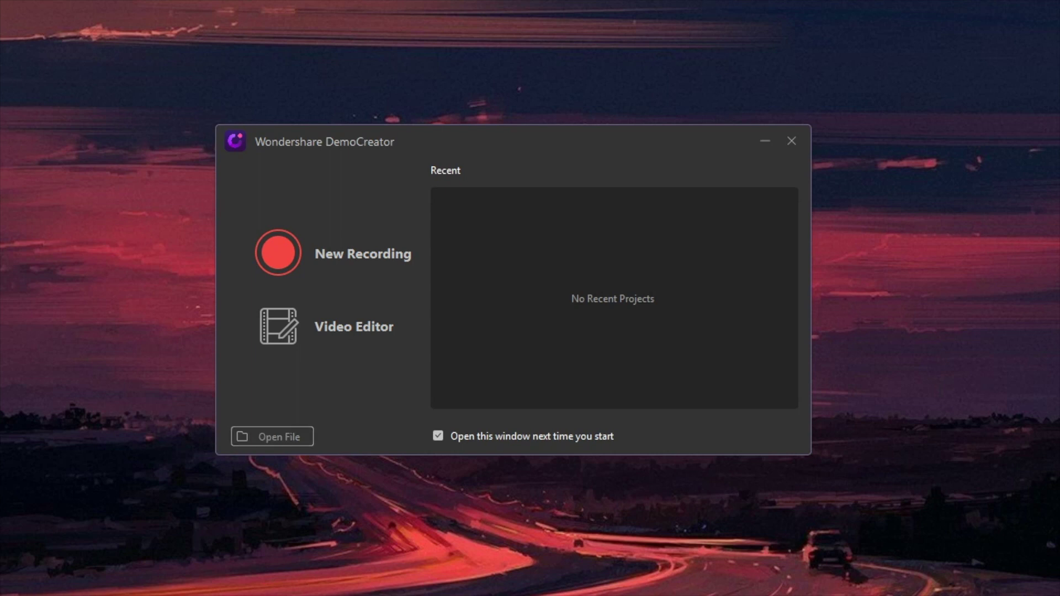
Set up a new recording with the full screen as the recording area and start recording
click(370, 255)
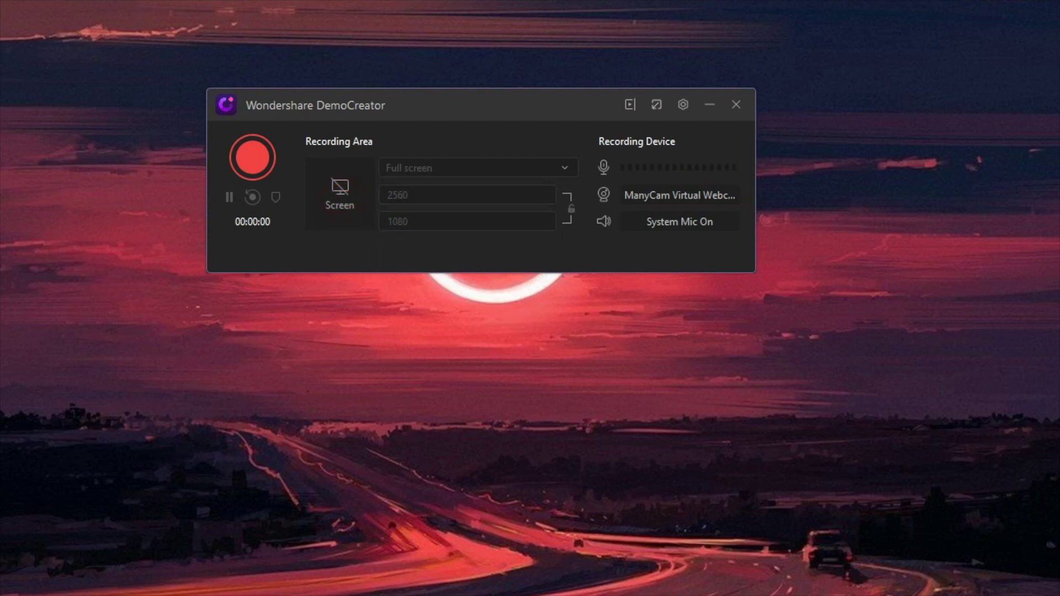
click(438, 188)
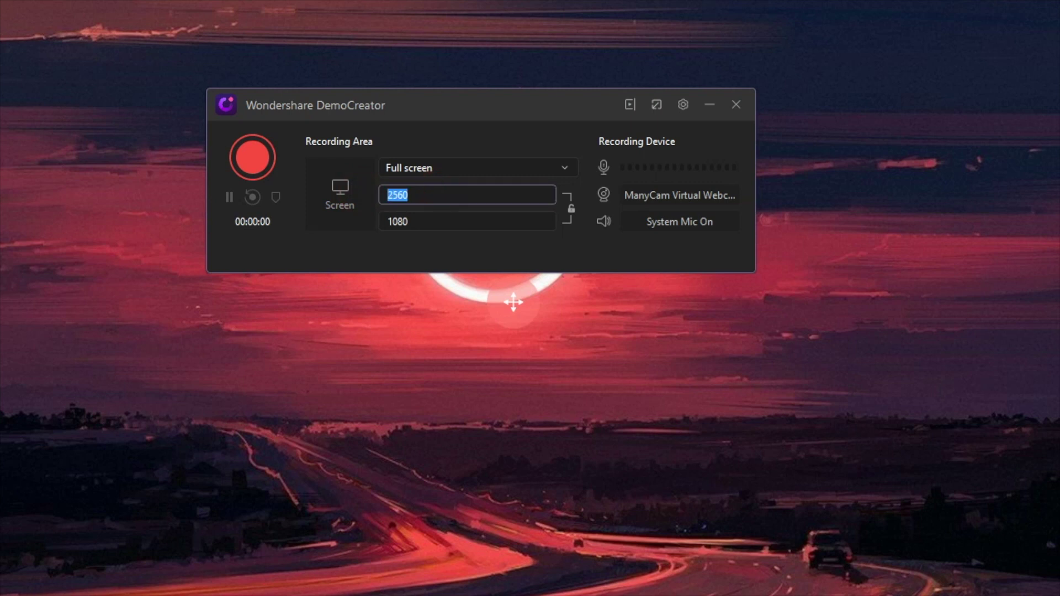
click(448, 168)
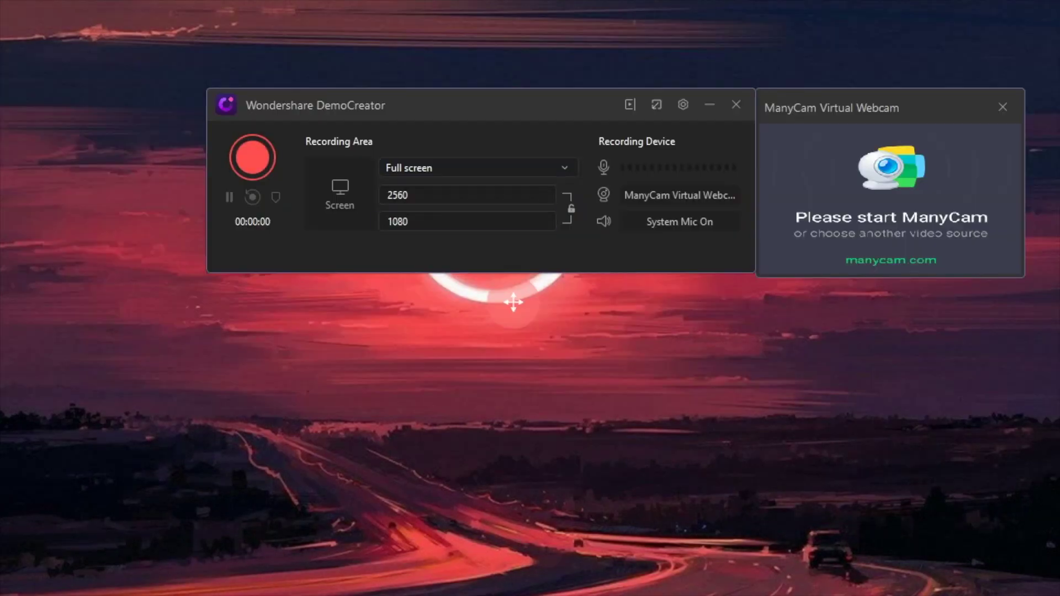
key(F10)
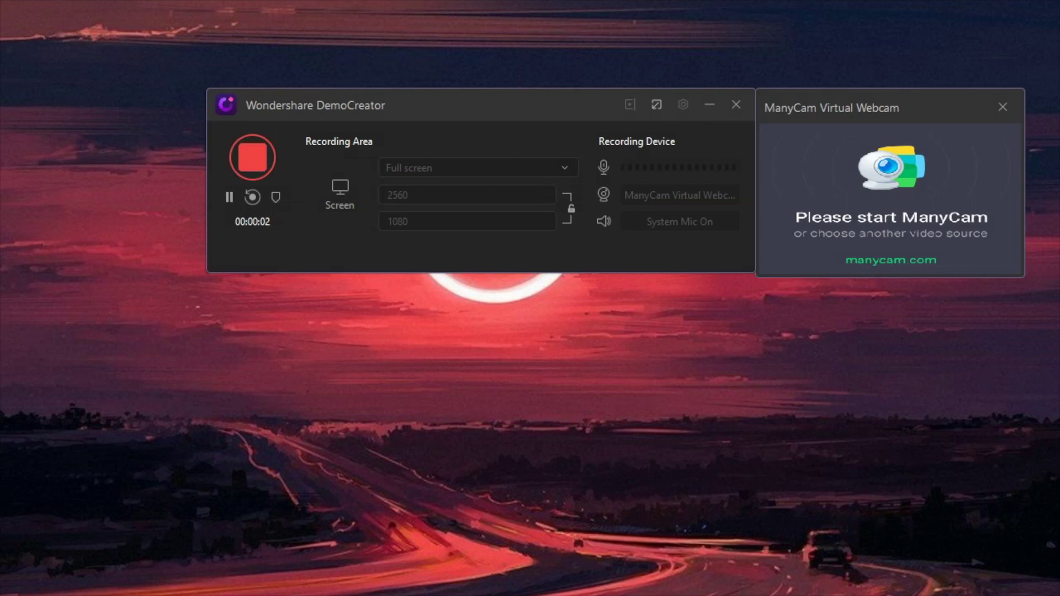
drag(480, 105, 430, 176)
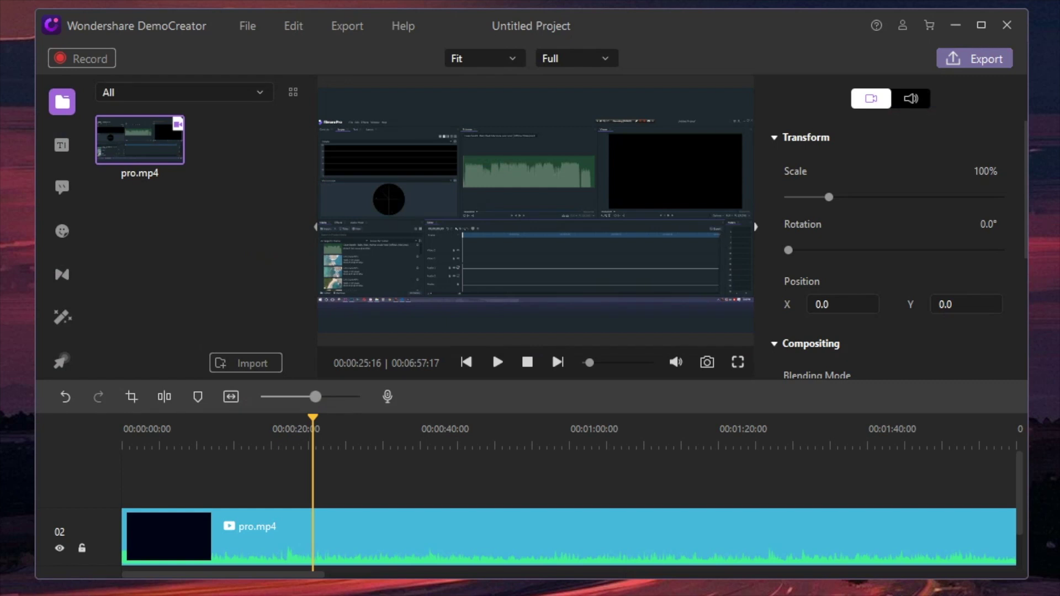
Scrub through the pro.mp4 clip to about 1:10 and review its transform, compositing and speed properties
click(421, 443)
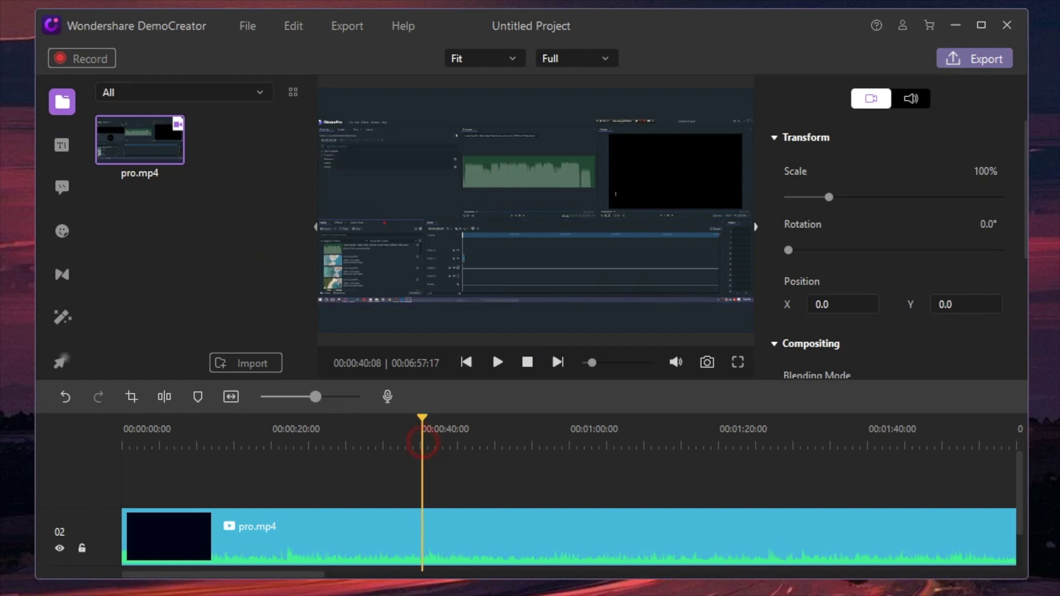
click(552, 433)
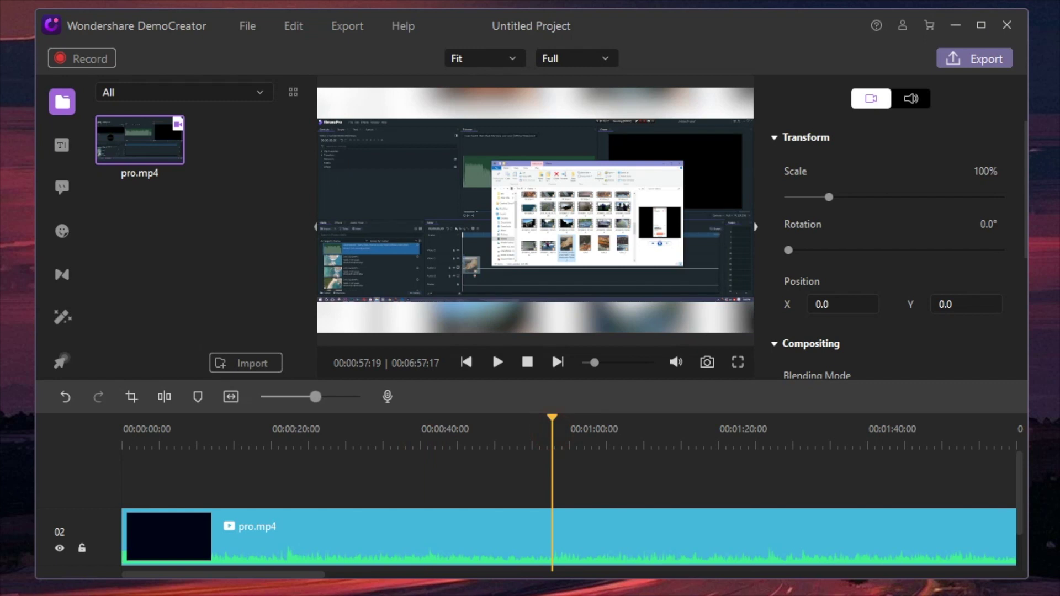
click(646, 444)
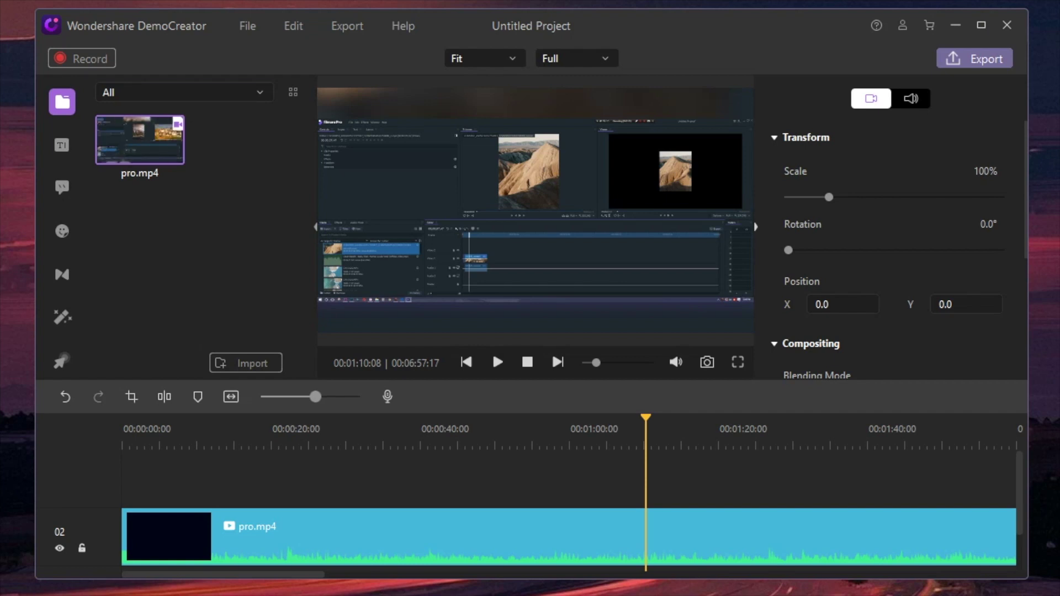
scroll(895, 254, down, 5)
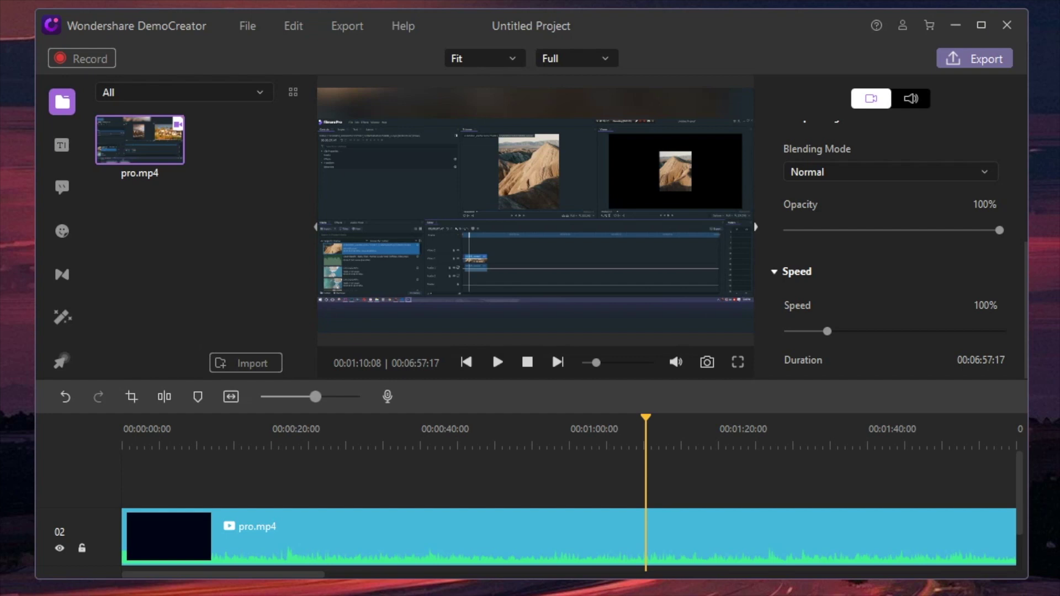
scroll(894, 249, up, 5)
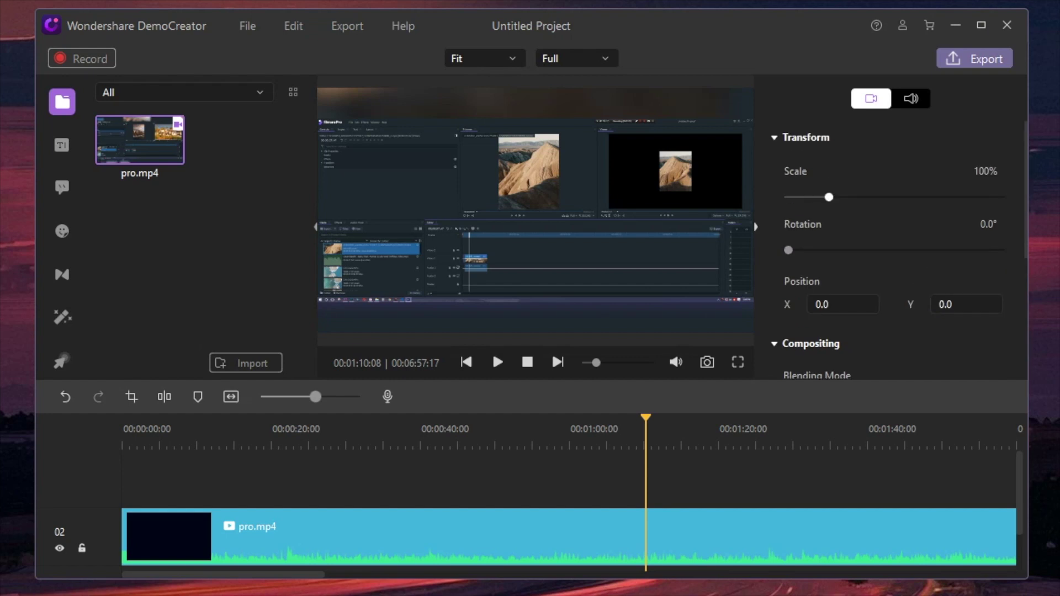
Scale the pro.mp4 clip to 194% and rotate it to 359°
click(827, 195)
drag(828, 197, 869, 197)
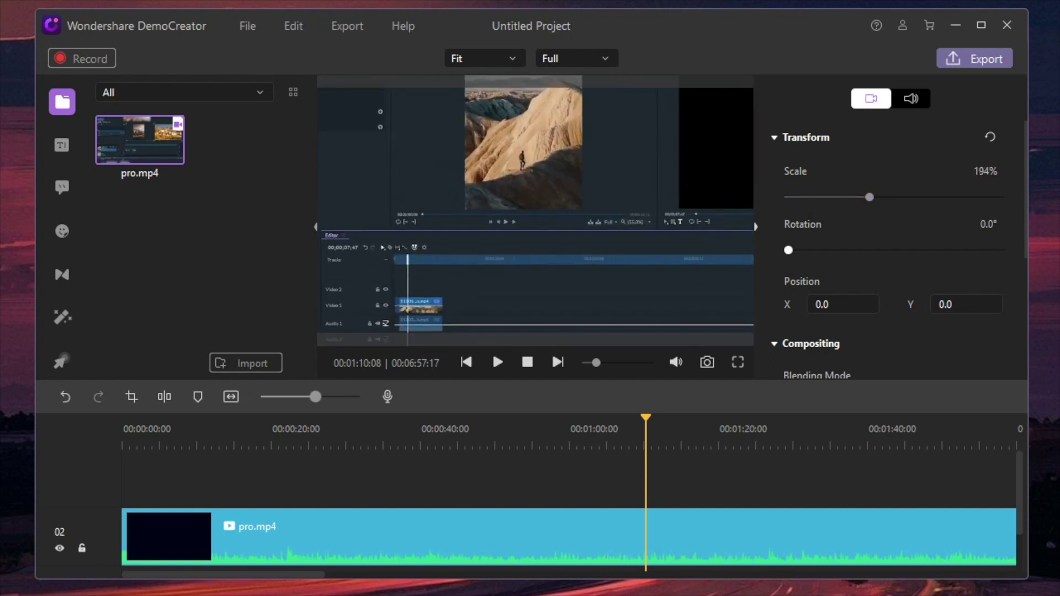
drag(787, 250, 1004, 250)
Set the pro.mp4 clip's speed to 268% and preview the frame at about 1:04
scroll(889, 248, down, 3)
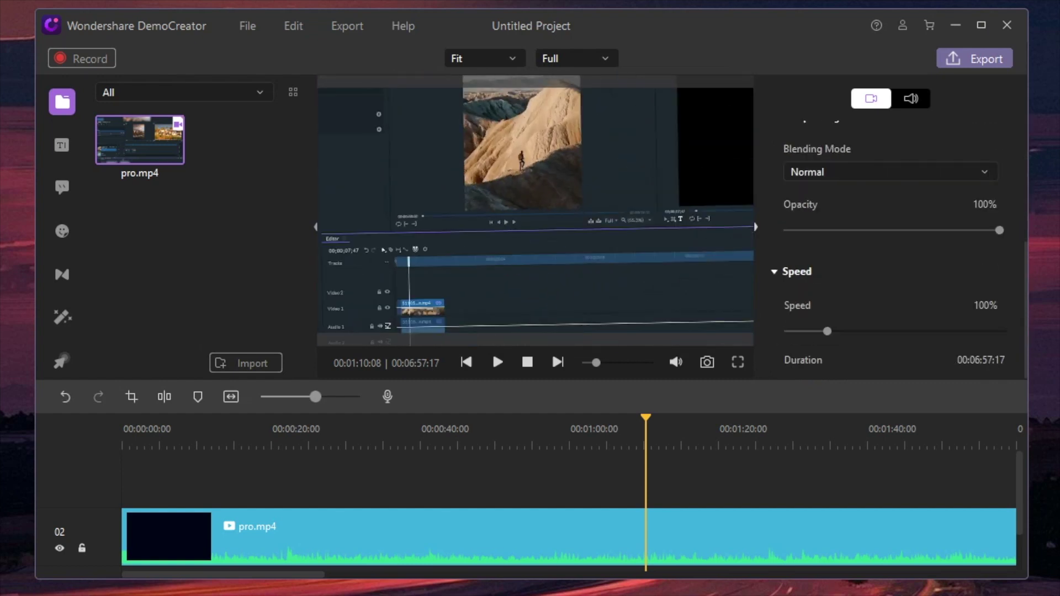
drag(827, 331, 899, 331)
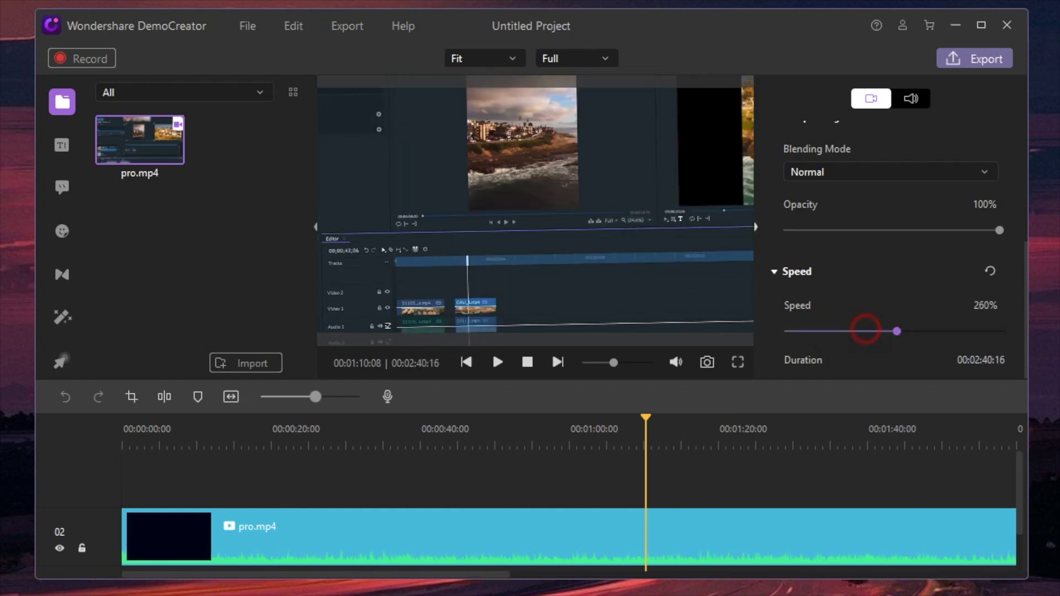
click(599, 430)
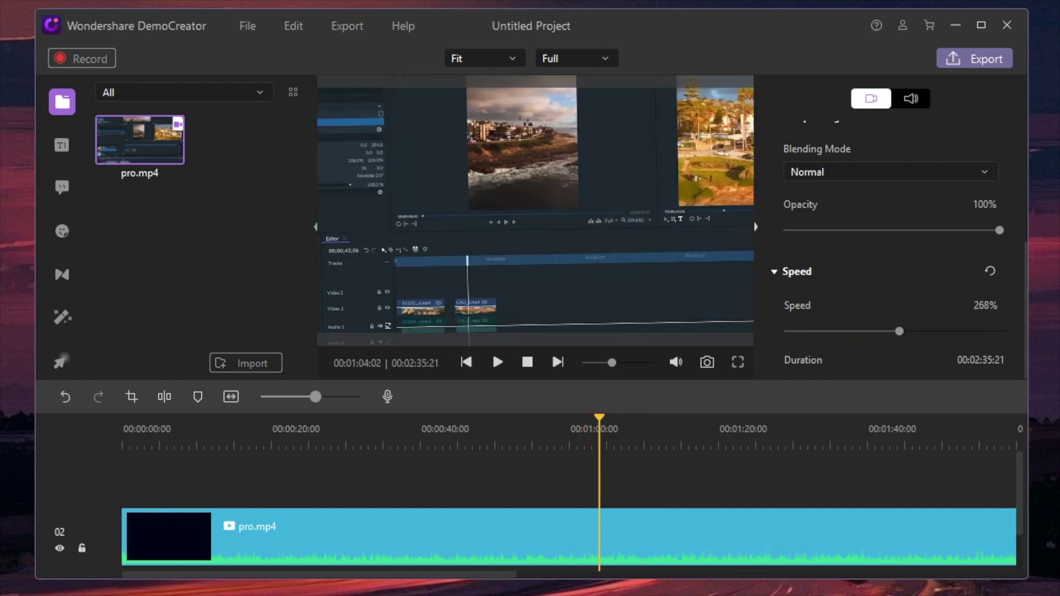
Look over the timeline tracks and show the audio properties of the pro.mp4 clip
scroll(572, 511, down, 1)
scroll(572, 510, up, 1)
scroll(571, 511, down, 1)
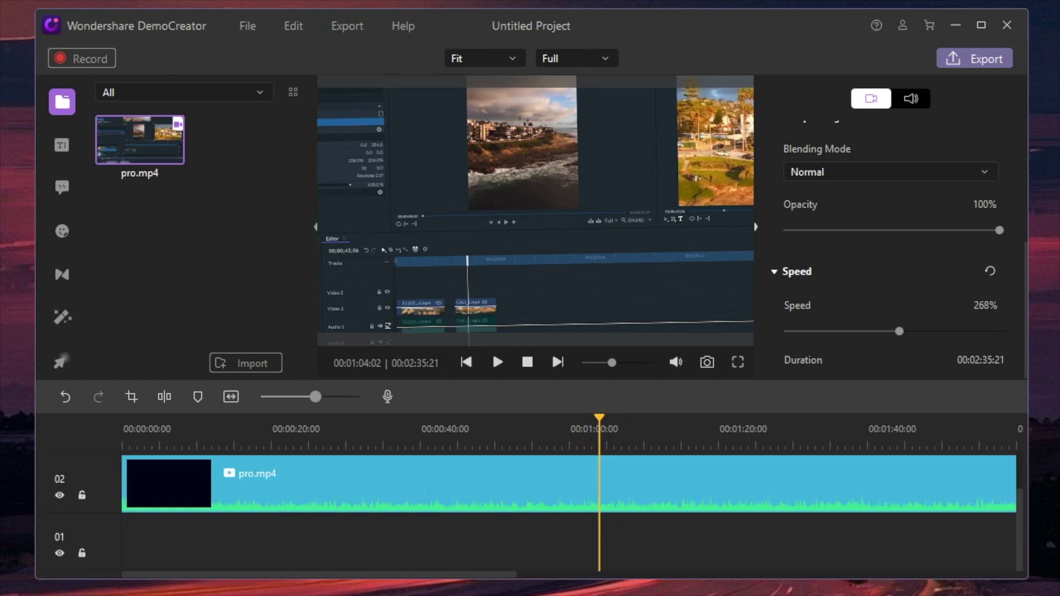
scroll(890, 237, up, 4)
click(904, 98)
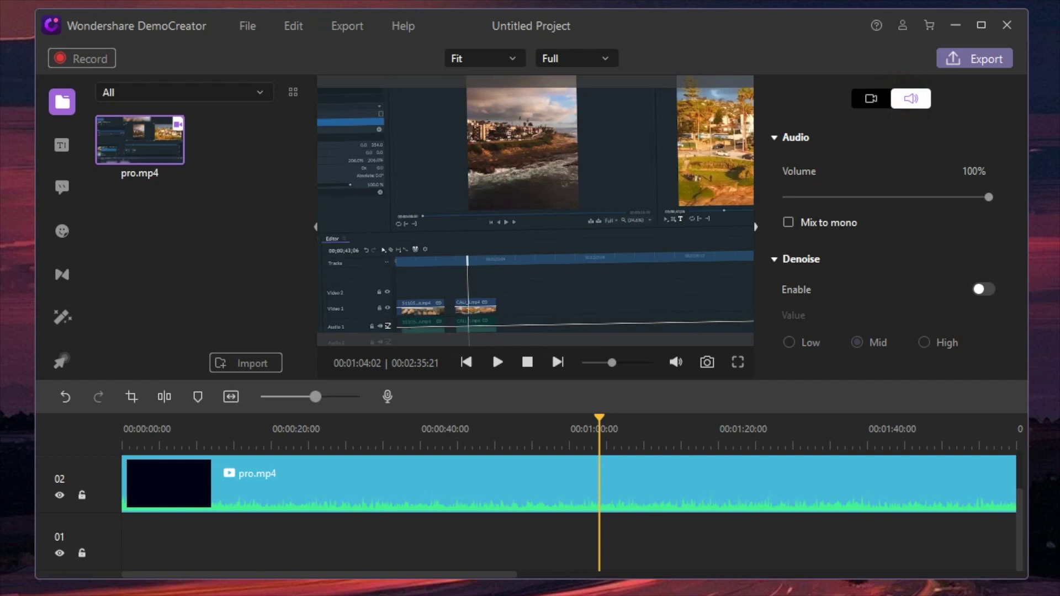
Return the playhead to the start of the timeline and browse the title templates from openers to lower thirds
click(59, 146)
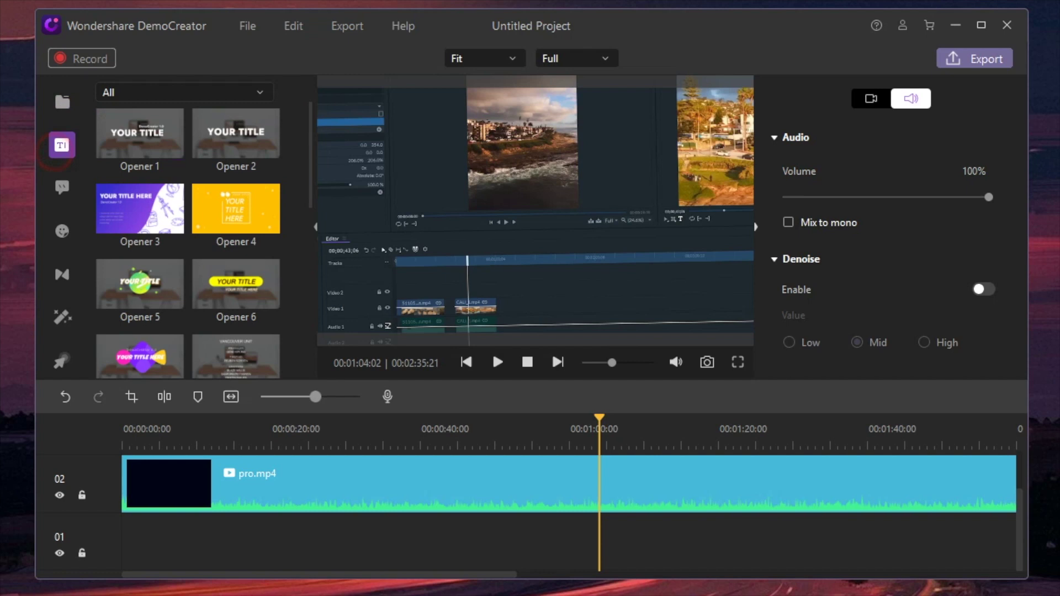
scroll(569, 508, up, 1)
drag(599, 420, 122, 420)
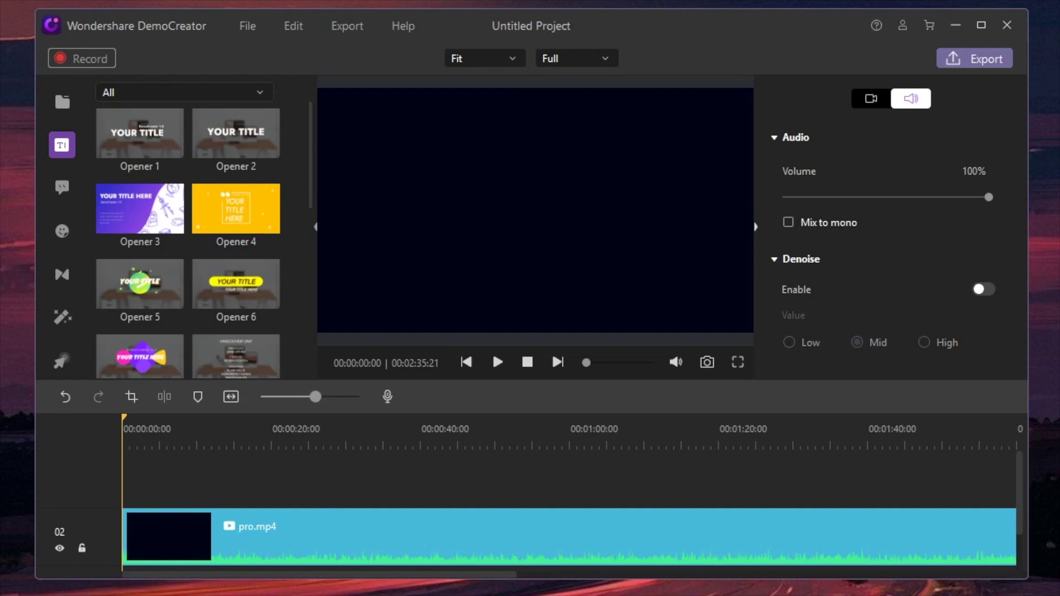
scroll(139, 298, down, 6)
scroll(139, 243, up, 6)
scroll(140, 242, down, 9)
scroll(140, 298, up, 8)
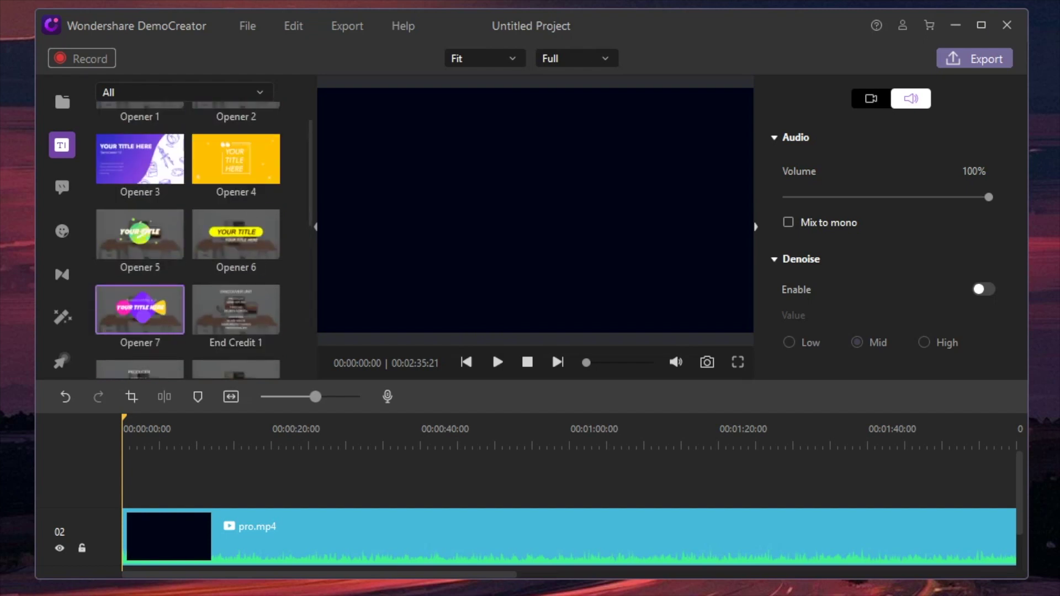
scroll(188, 232, down, 2)
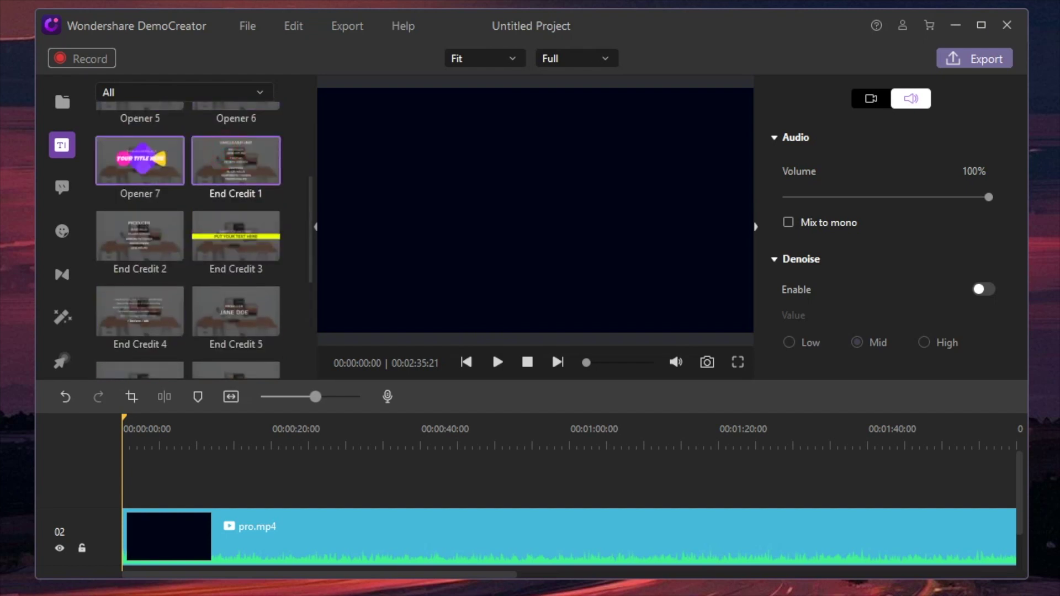
scroll(140, 243, down, 4)
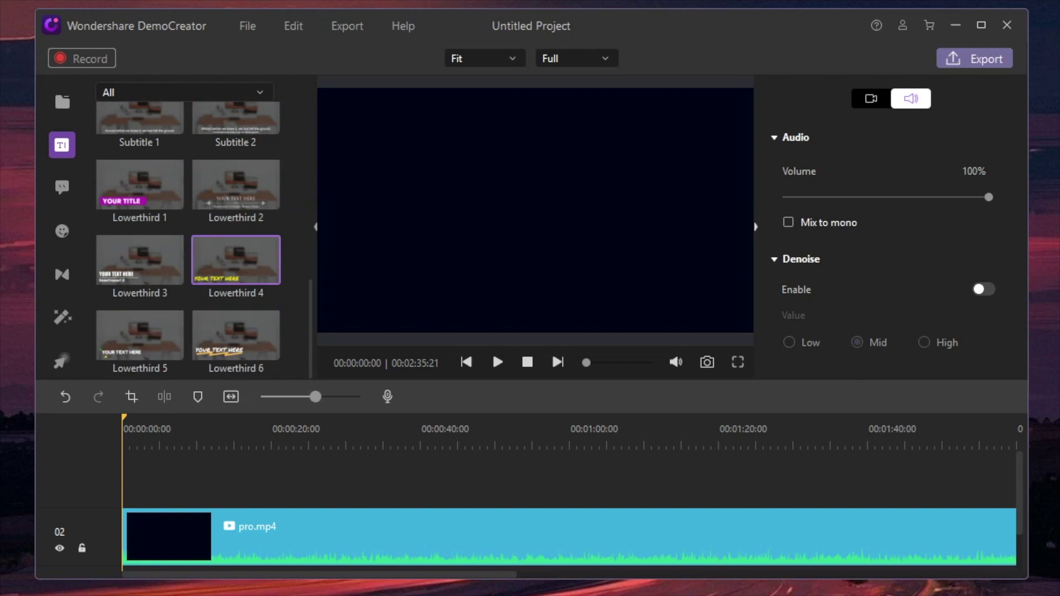
scroll(236, 238, up, 6)
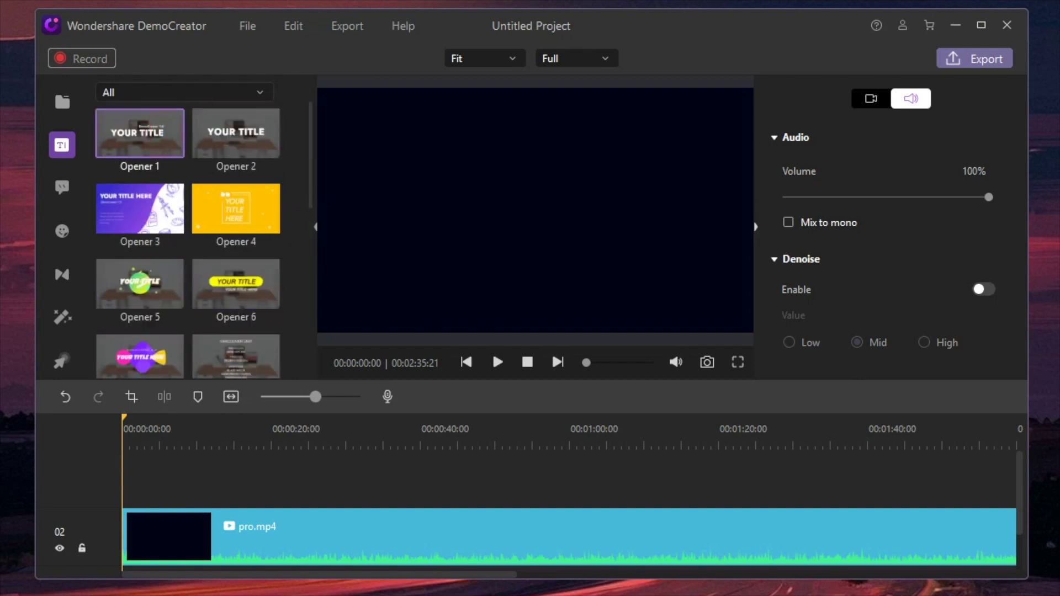
scroll(140, 232, down, 1)
Add the Opener 6 title at the start of the timeline on track 03 and preview it
click(156, 305)
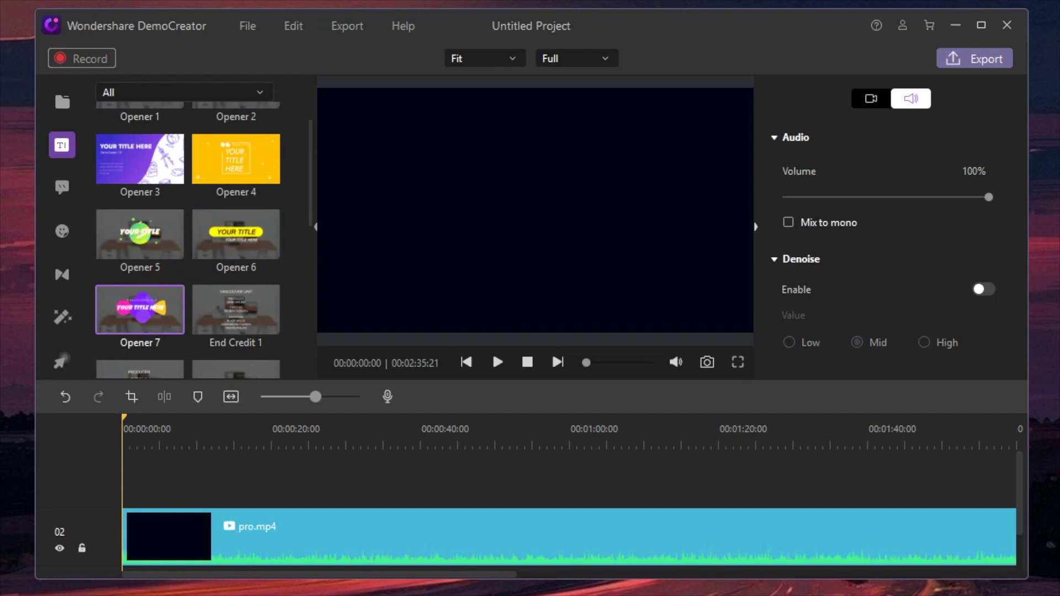
drag(235, 234, 141, 538)
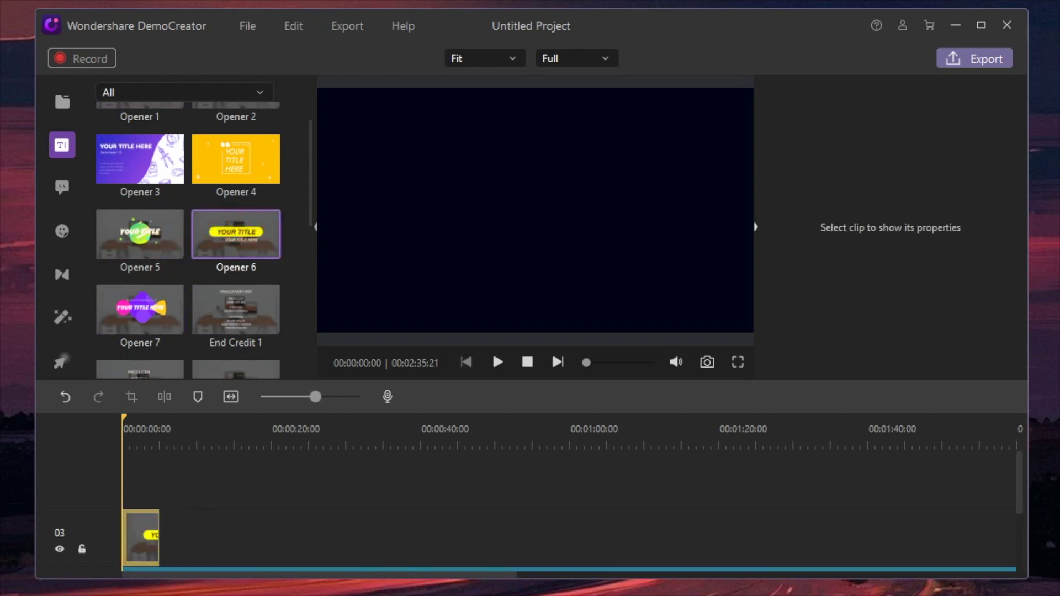
click(492, 352)
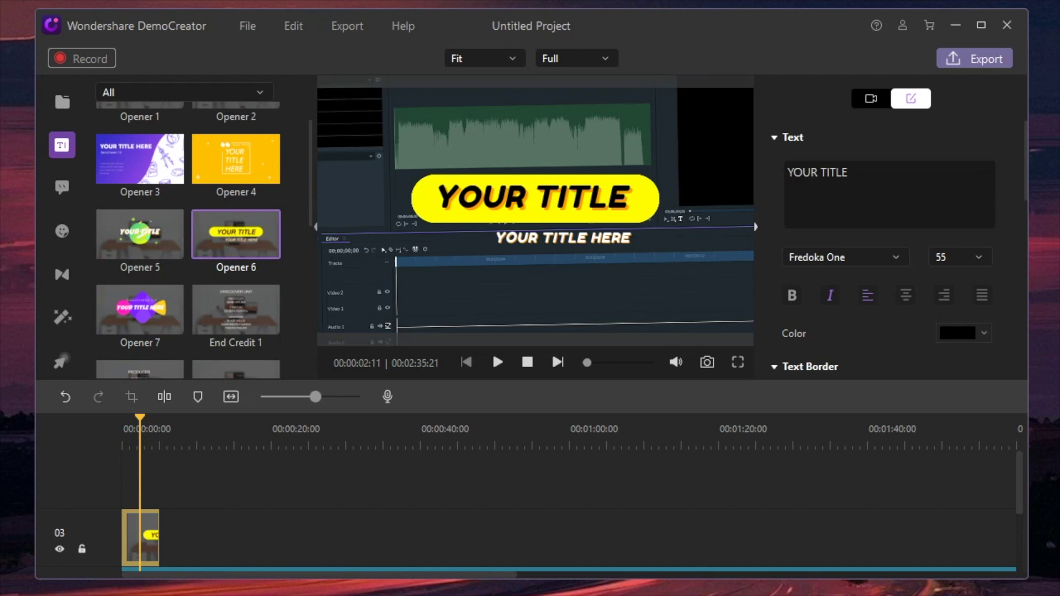
Replace the main text of the Opener 6 title with SMART TECH
click(516, 190)
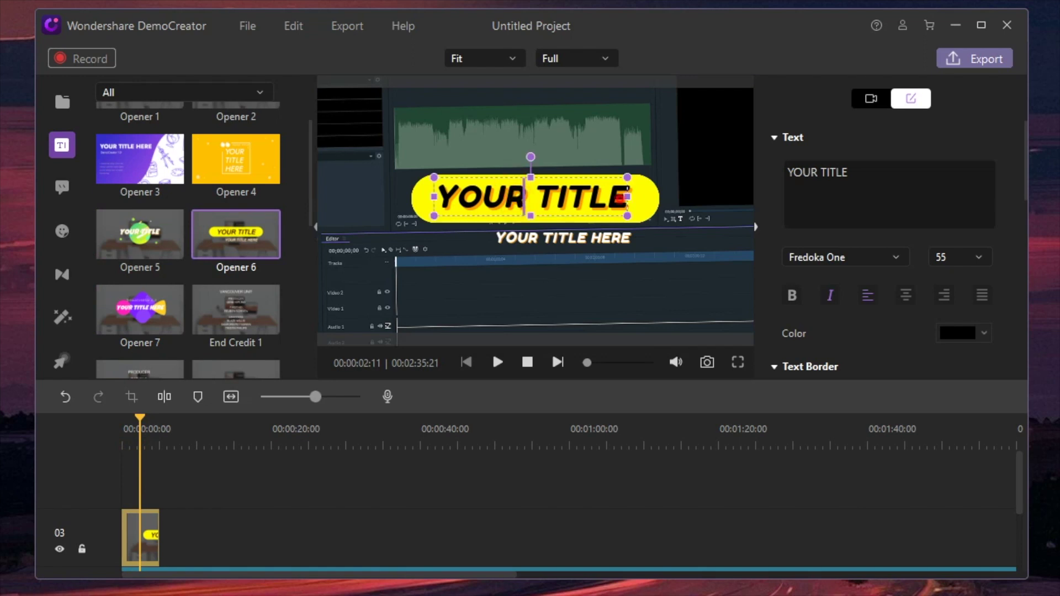
triple_click(620, 197)
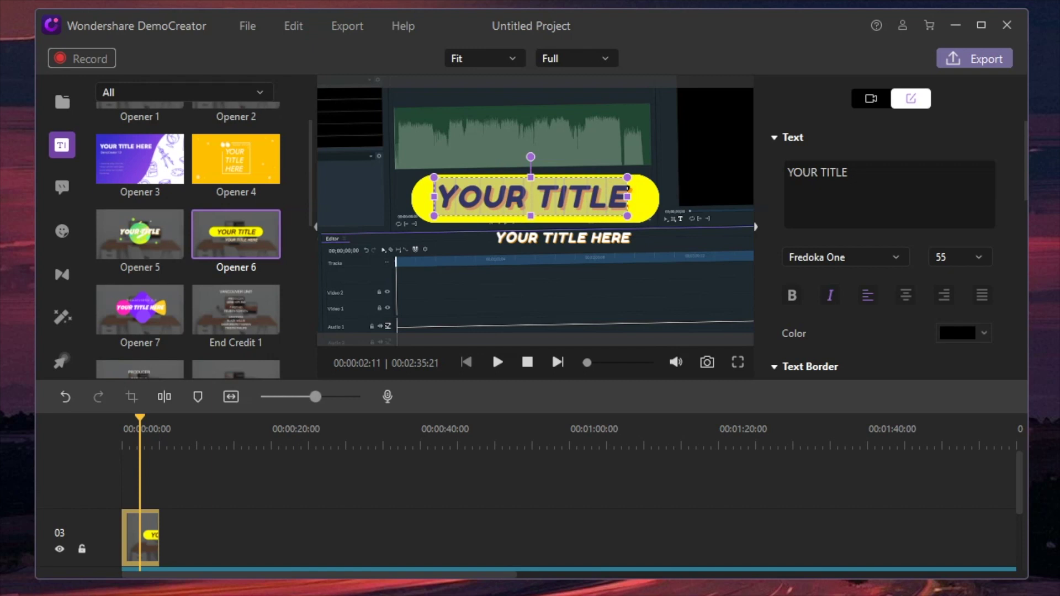
text(SMART T)
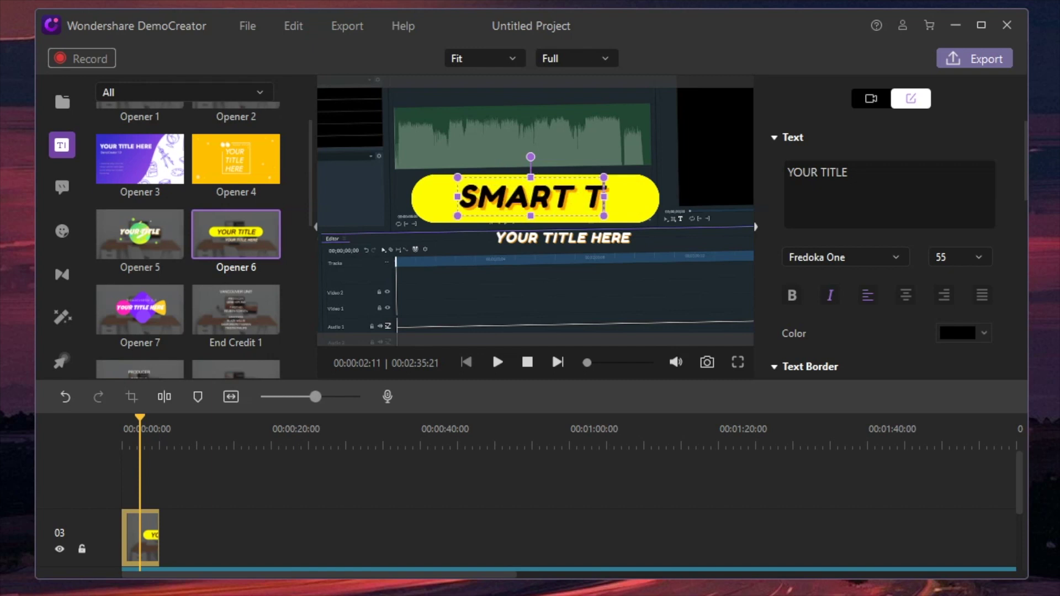
text(ECH)
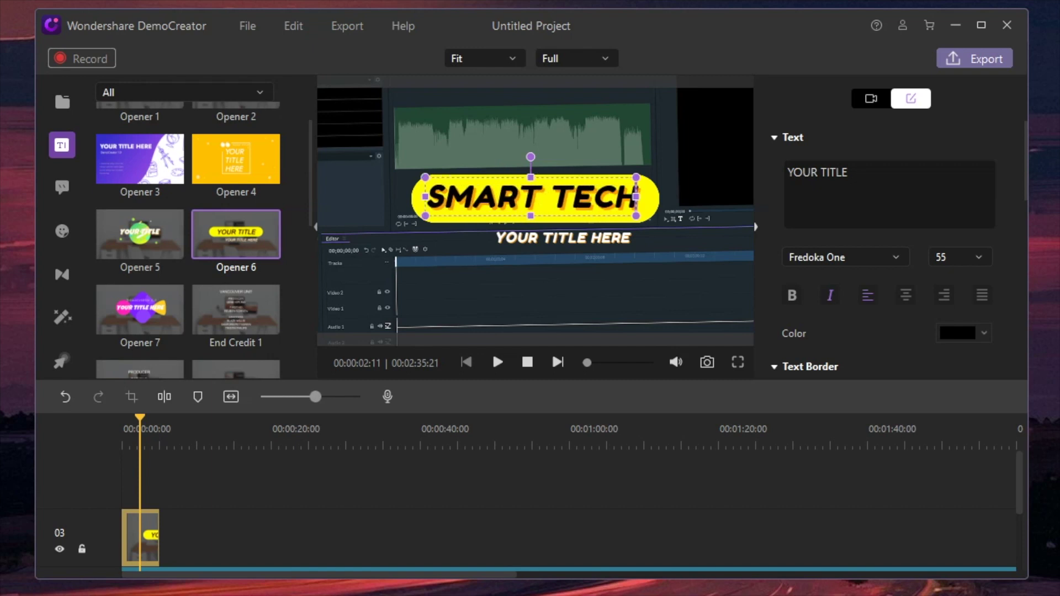
click(140, 536)
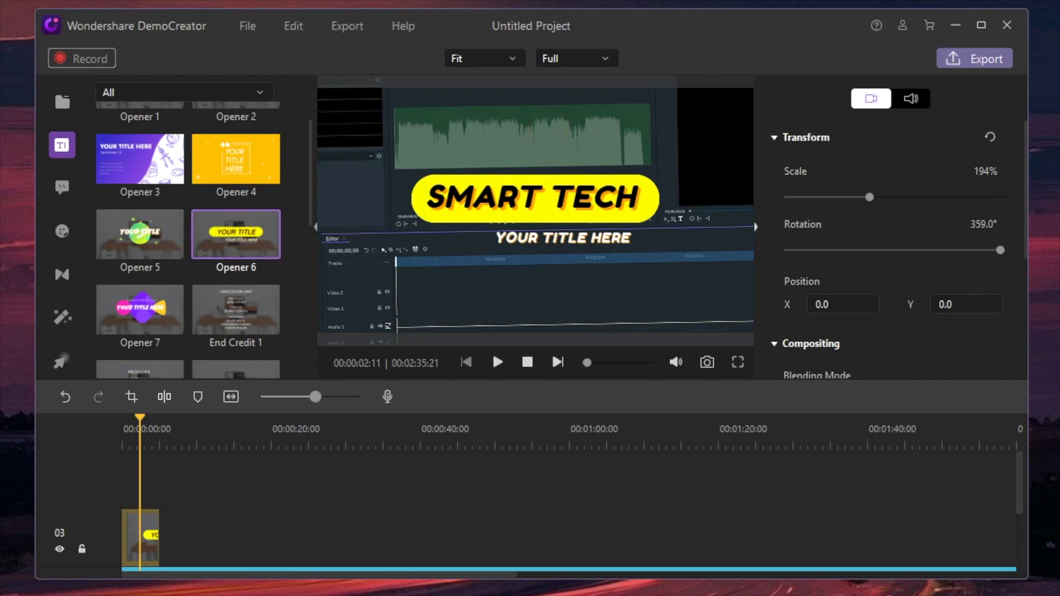
click(132, 396)
click(760, 519)
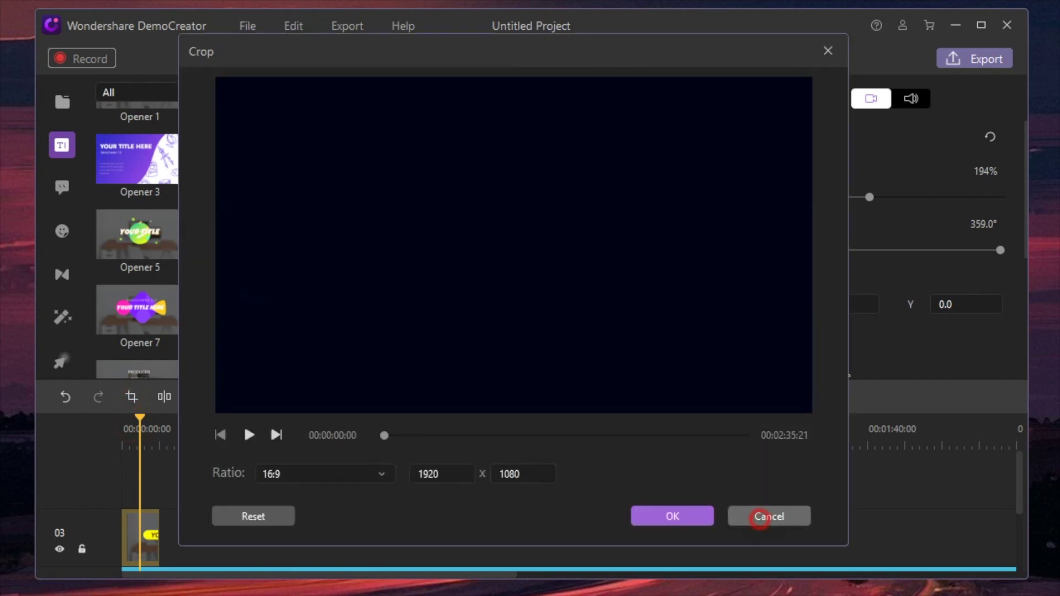
Play the edited title from the start of the timeline to check it, and stop after about three seconds
drag(140, 432, 122, 432)
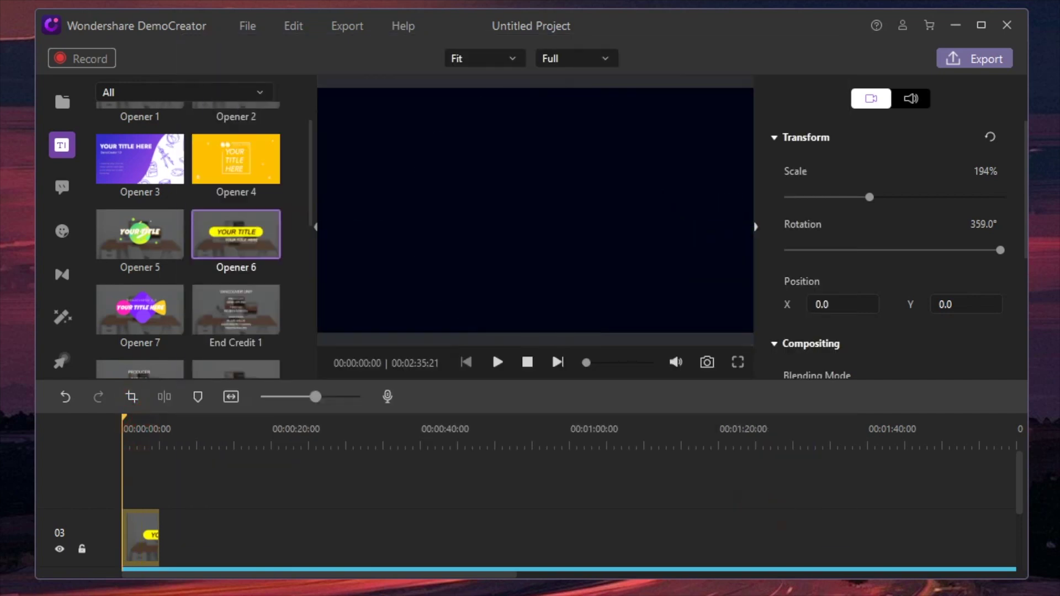
key(space)
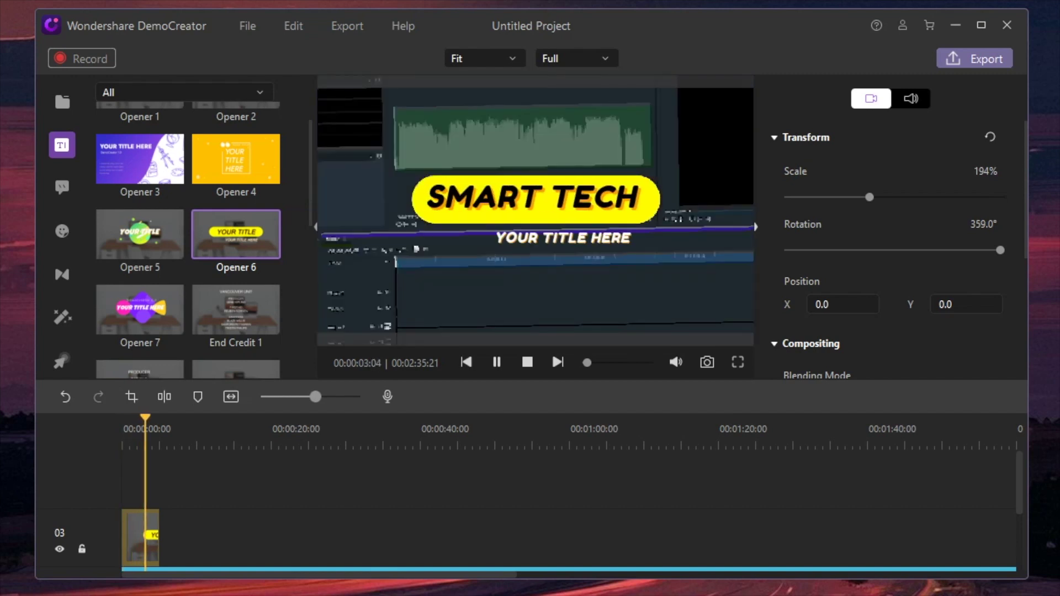
key(space)
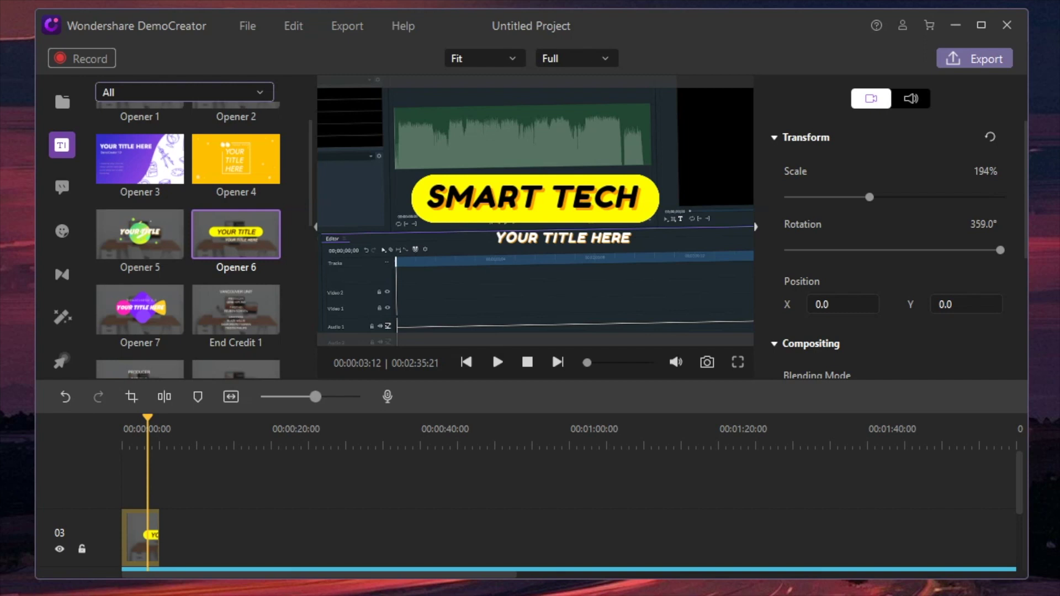
Filter the title templates to the Openers category
click(227, 91)
click(222, 131)
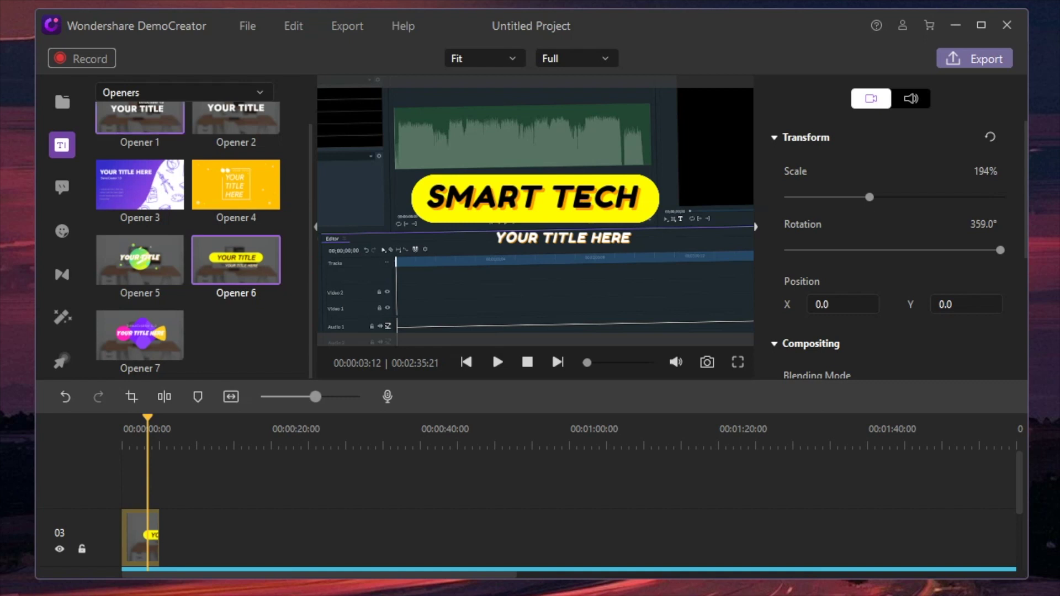
Add the Dialog Box 5 callout on track 04 directly after the opener title and show its frame at about 7 seconds
click(62, 188)
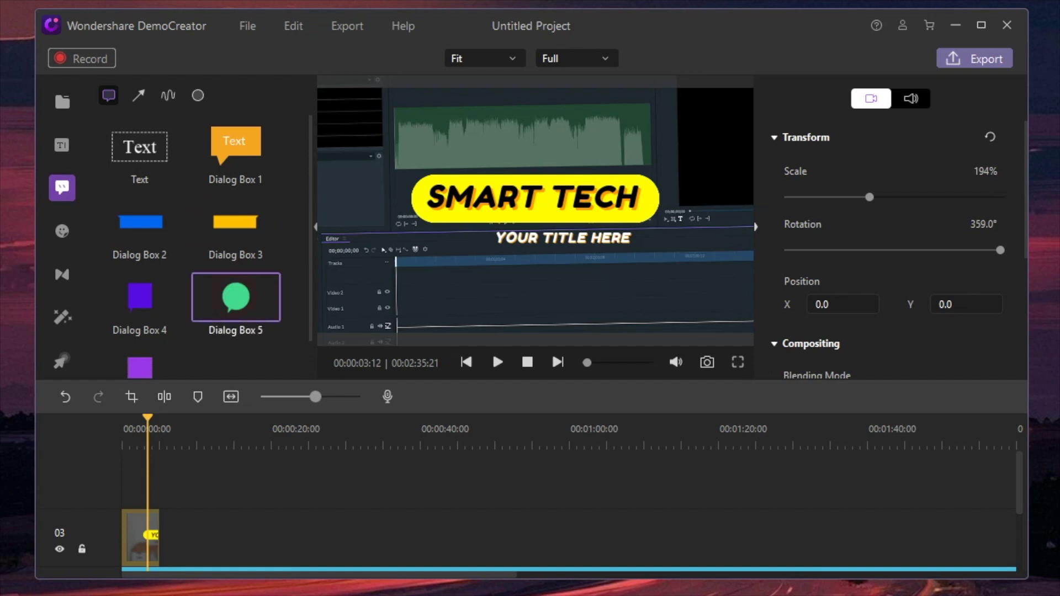
drag(256, 301, 177, 495)
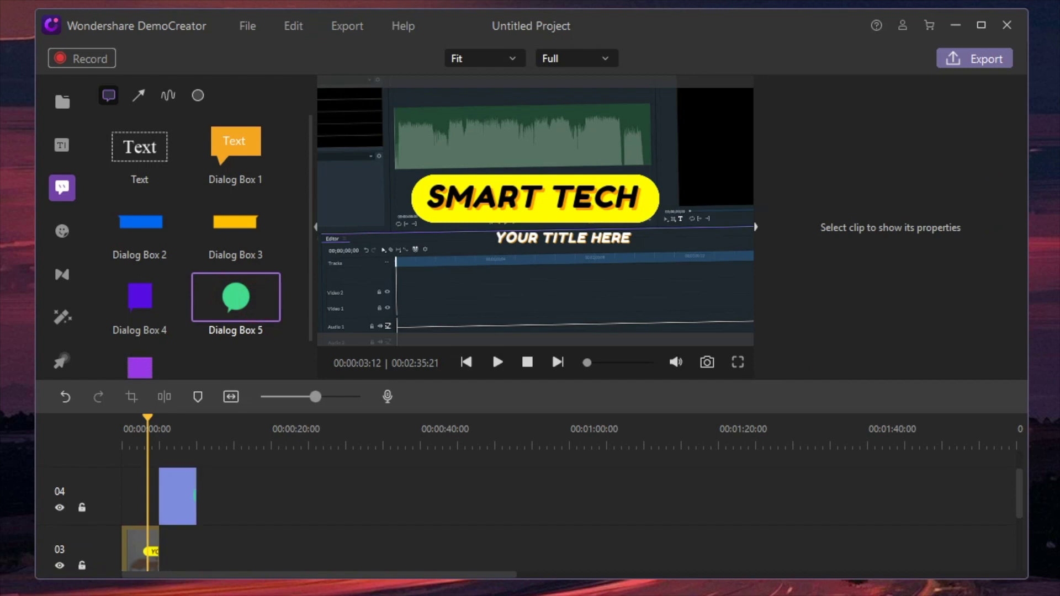
drag(147, 418, 173, 418)
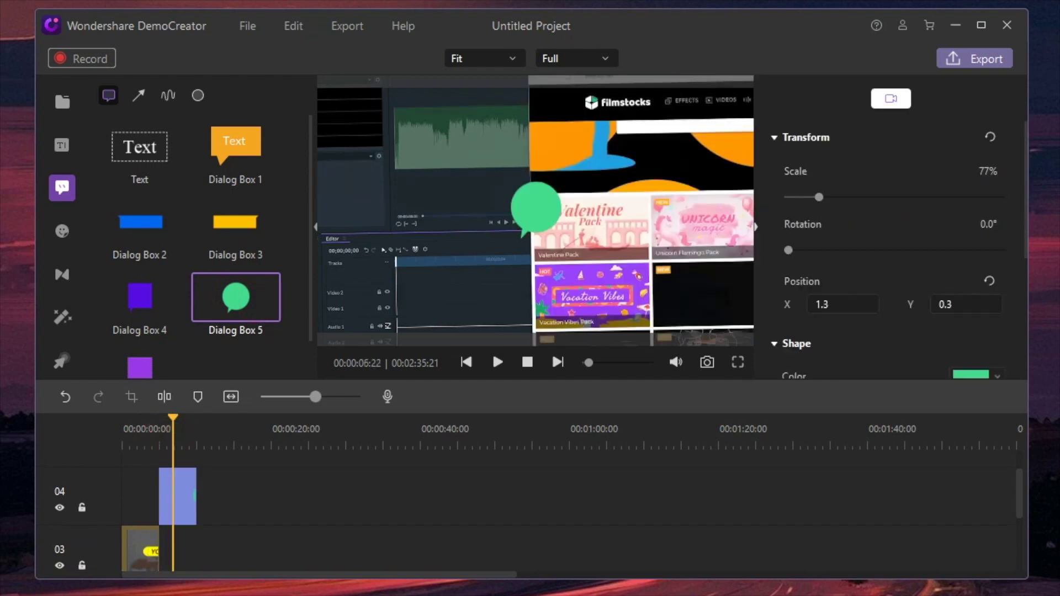
Enlarge the green dialog box to about 219% and place it over the upper right part of the video frame
click(534, 207)
drag(535, 207, 749, 259)
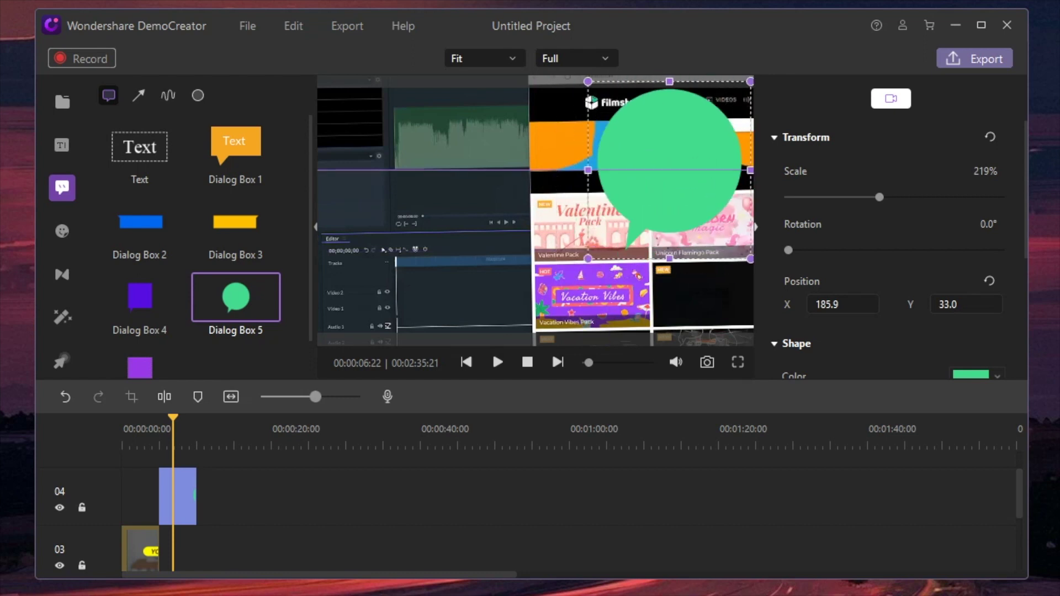
click(472, 228)
click(639, 172)
click(524, 211)
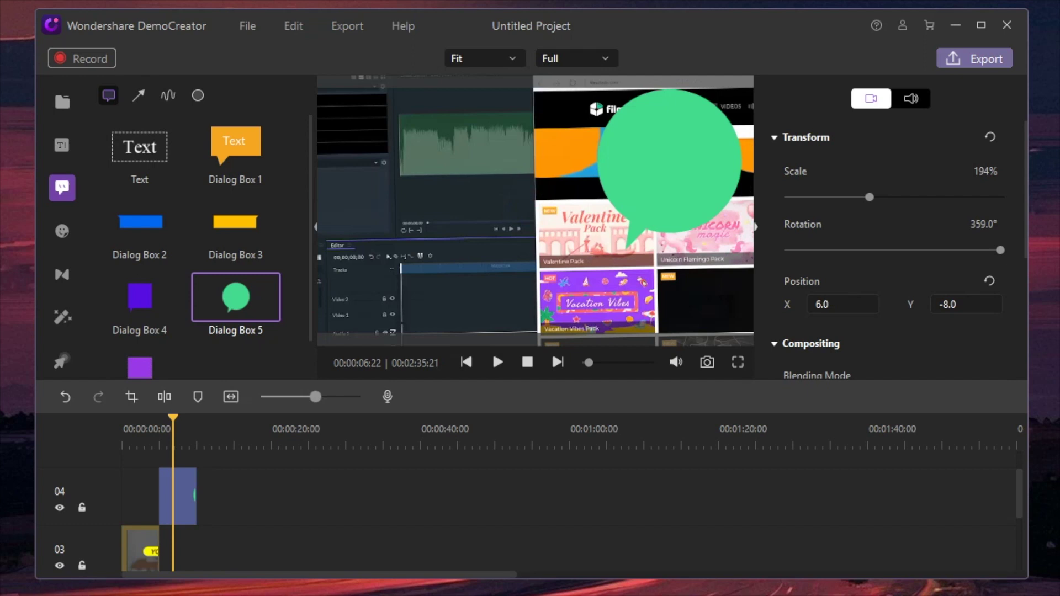
Add the Arrow 1 annotation on track 05 at the playhead and show its frame at 10 seconds
click(138, 95)
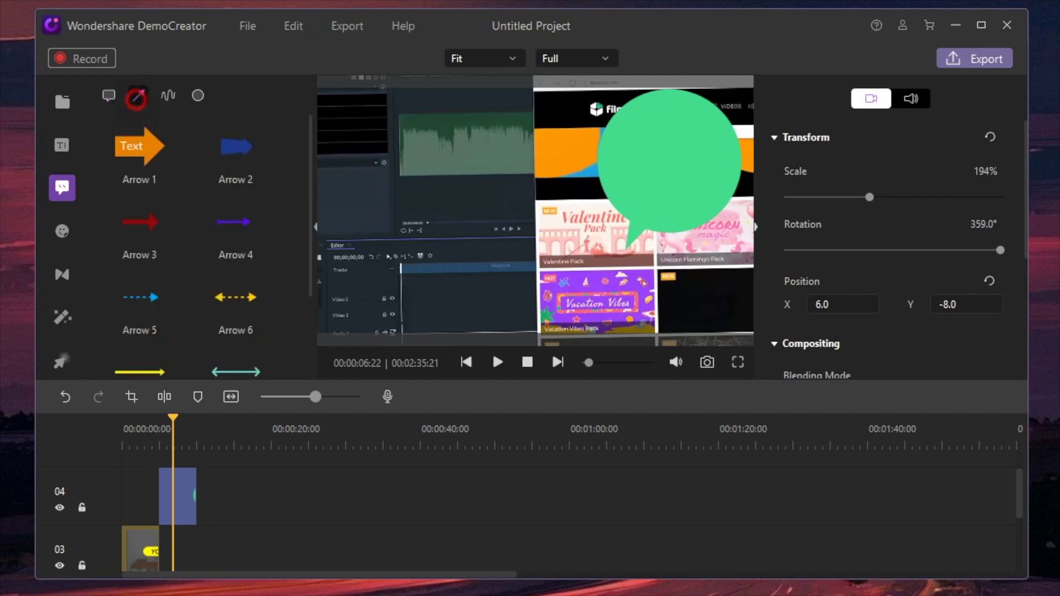
click(146, 164)
double_click(124, 149)
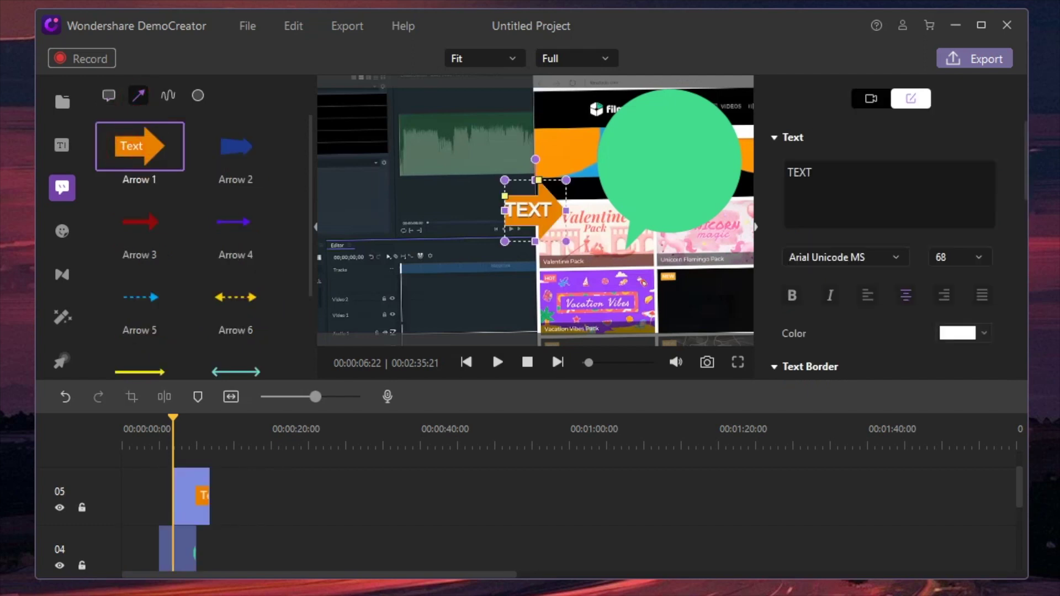
click(196, 428)
click(531, 206)
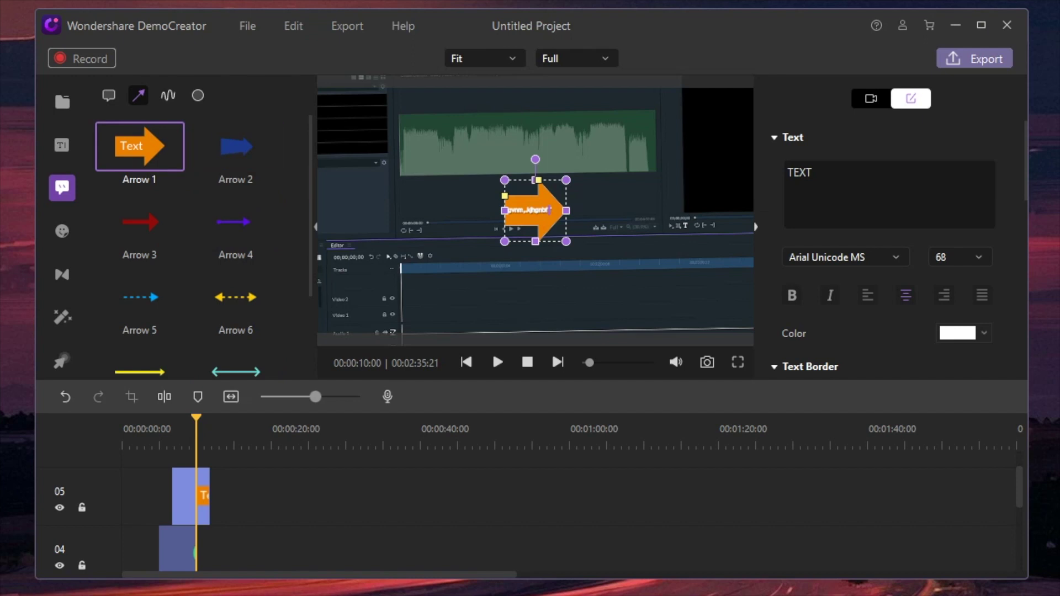
Add the Sketch_Hollow Arrow annotation on track 06 at about 32 seconds and place it so it points at the hiker in the video
click(168, 96)
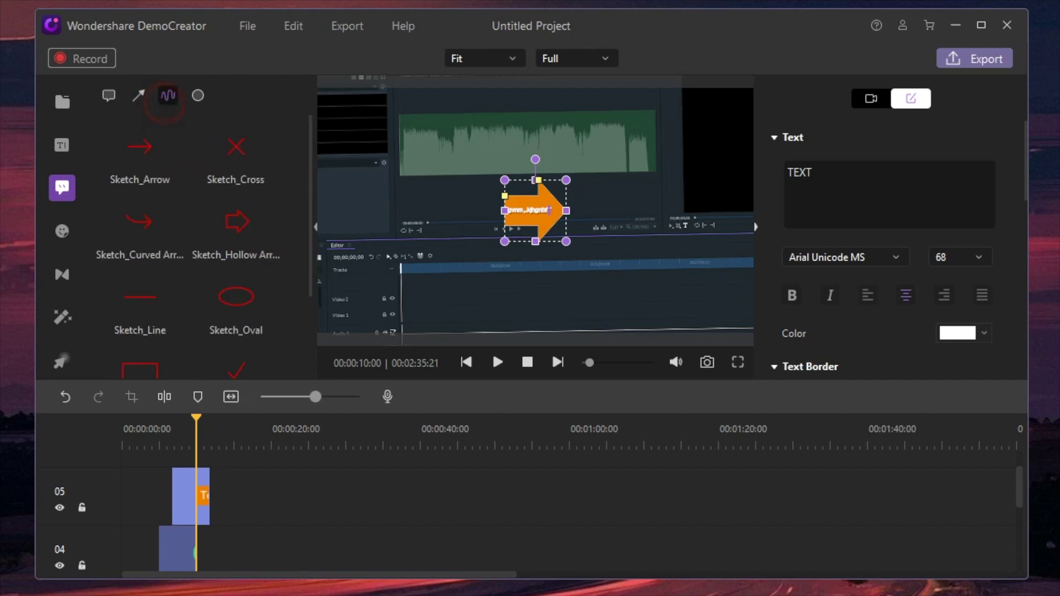
scroll(236, 163, down, 2)
scroll(236, 163, up, 2)
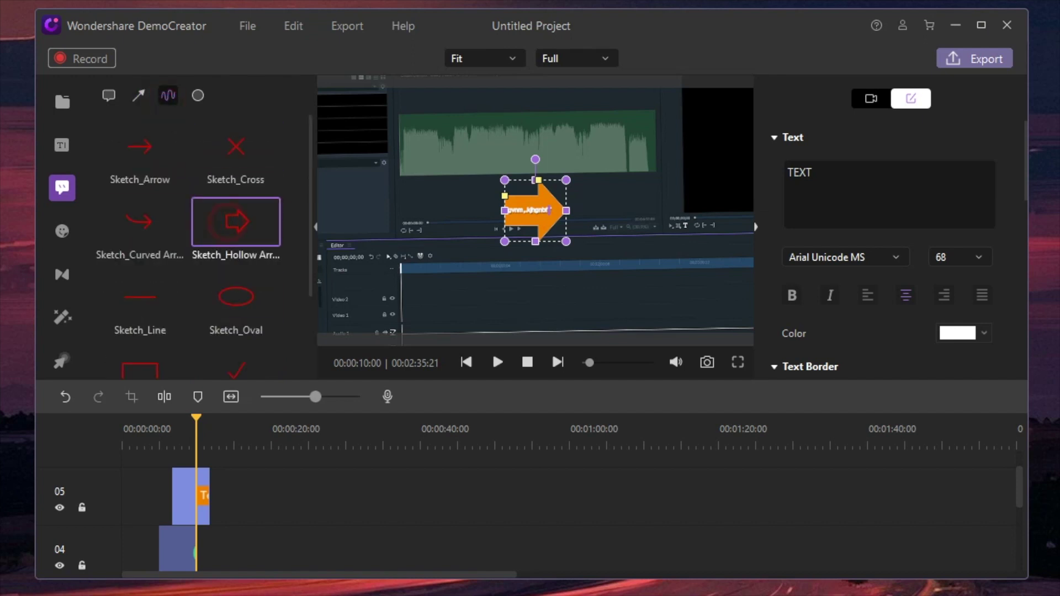
mouse_move(236, 220)
mouse_down()
mouse_move(254, 531)
mouse_move(380, 536)
mouse_up()
click(368, 440)
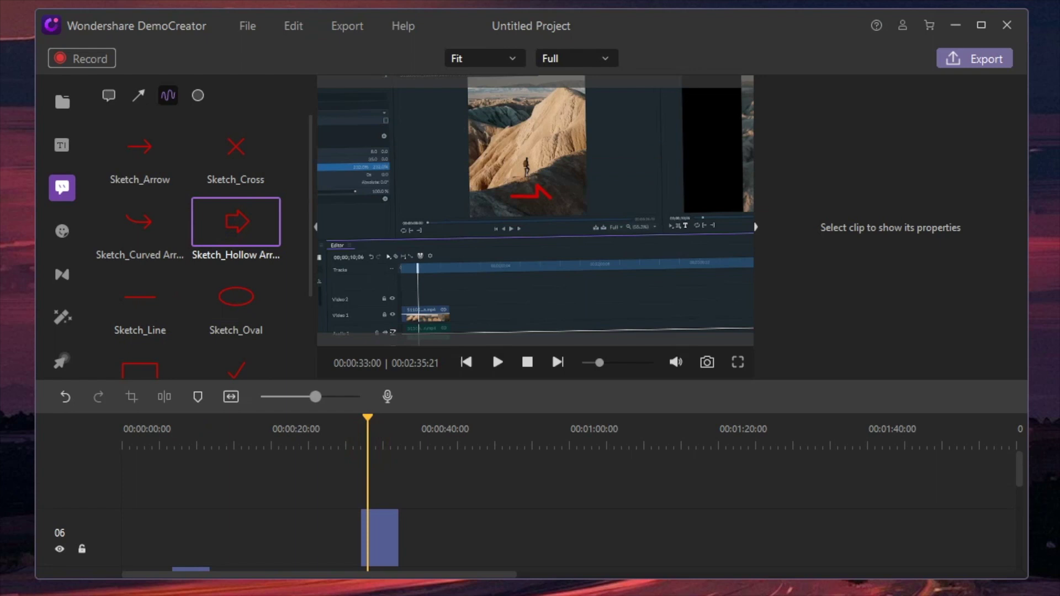
click(572, 191)
mouse_move(527, 210)
mouse_down()
mouse_move(470, 154)
mouse_move(475, 170)
mouse_move(496, 168)
mouse_up()
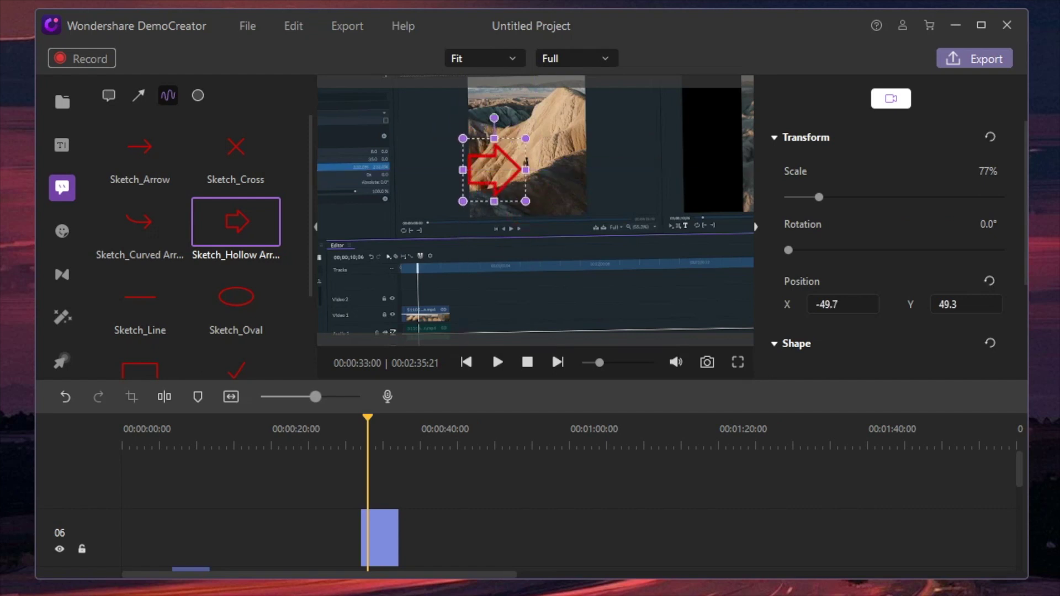
Play the hollow arrow's animation from 32 seconds and stop after about four seconds
click(363, 425)
drag(367, 425, 360, 425)
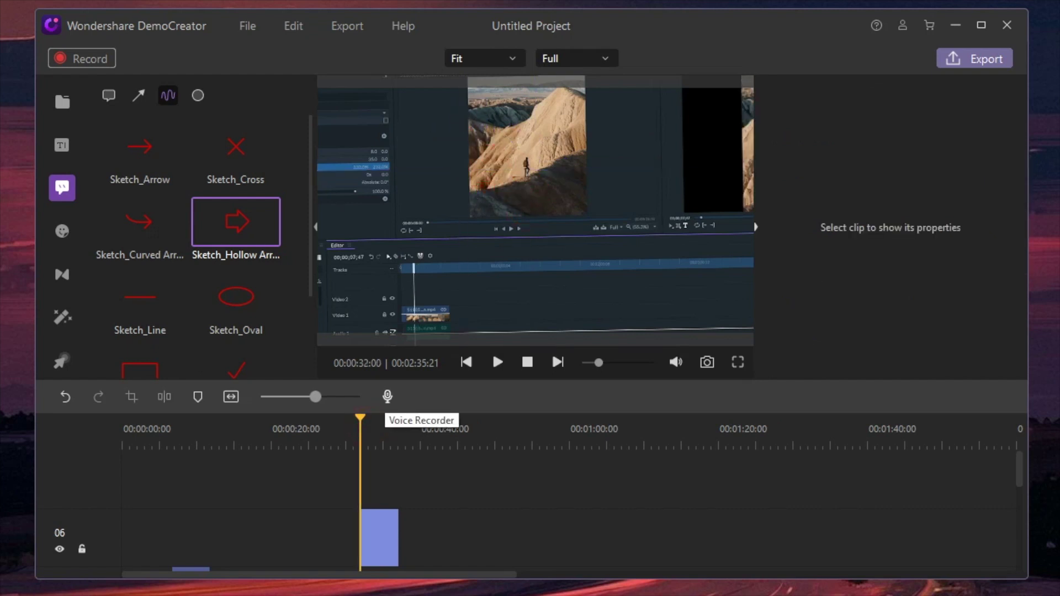
key(space)
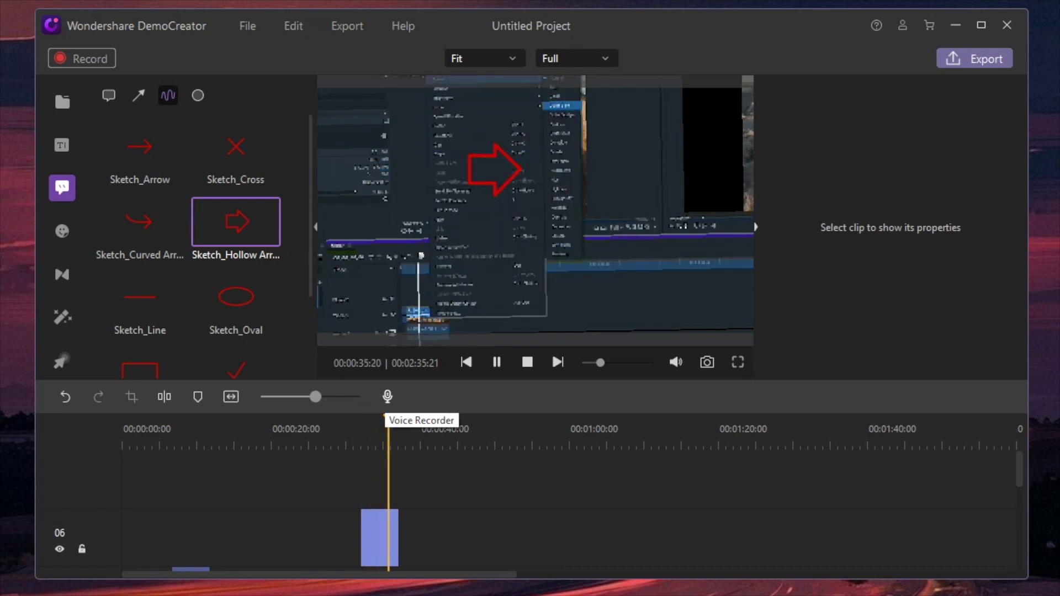
key(space)
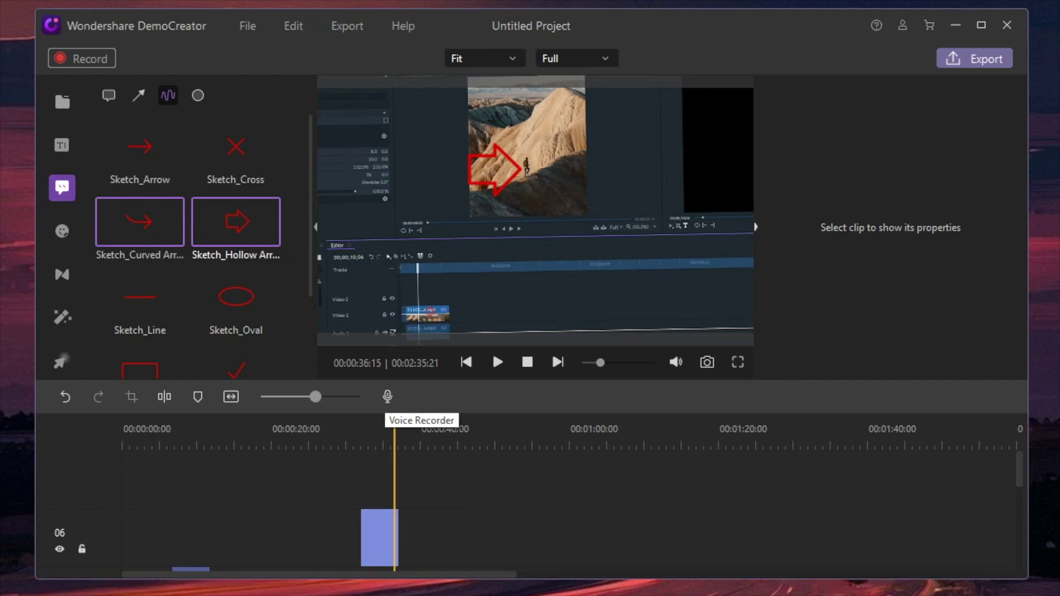
Browse the stickers in the Animation Effect, Background and Education categories
click(62, 231)
scroll(140, 259, down, 2)
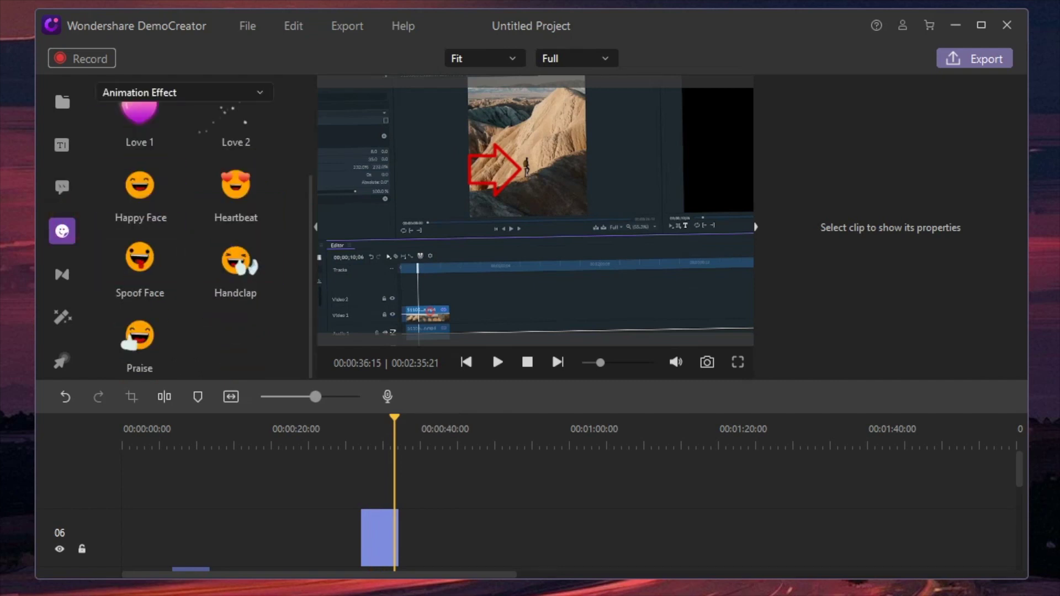
scroll(237, 260, up, 3)
click(192, 92)
click(137, 130)
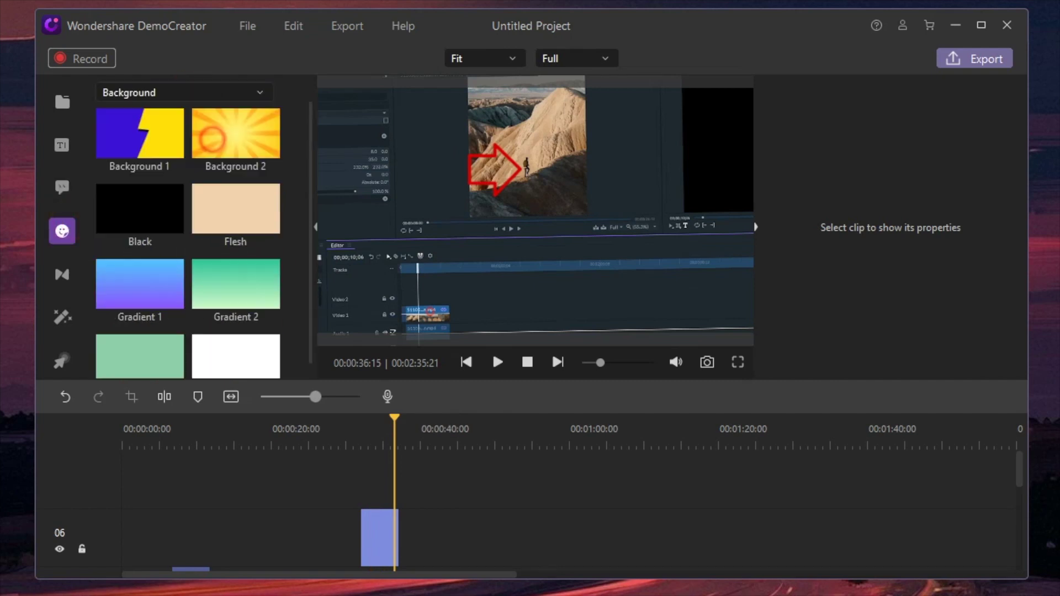
click(225, 89)
click(191, 147)
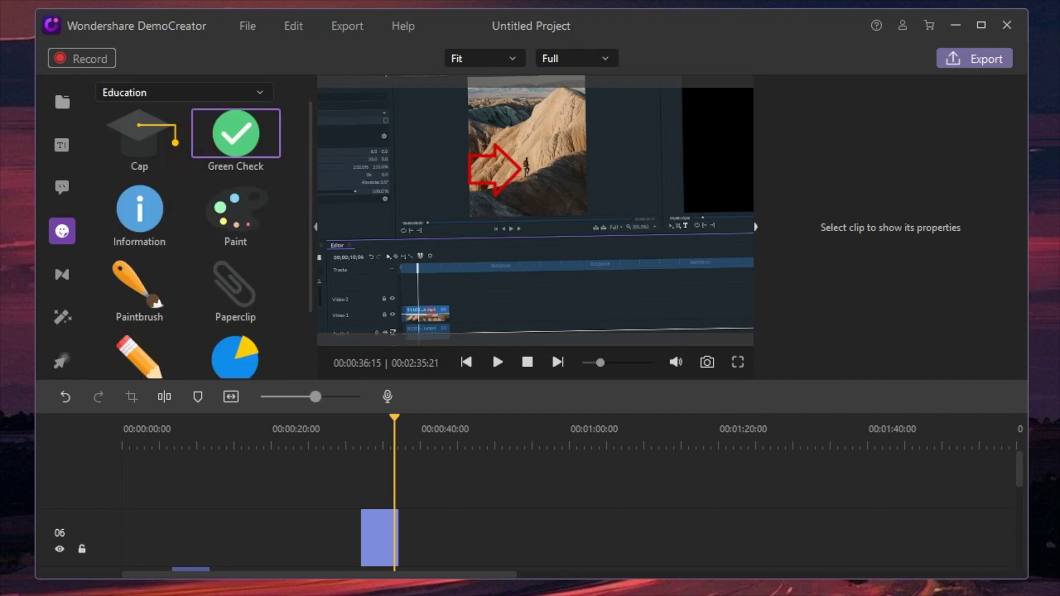
Add the Computer sticker from the Game category on track 07 at about 47 seconds and play it briefly
click(197, 93)
click(185, 176)
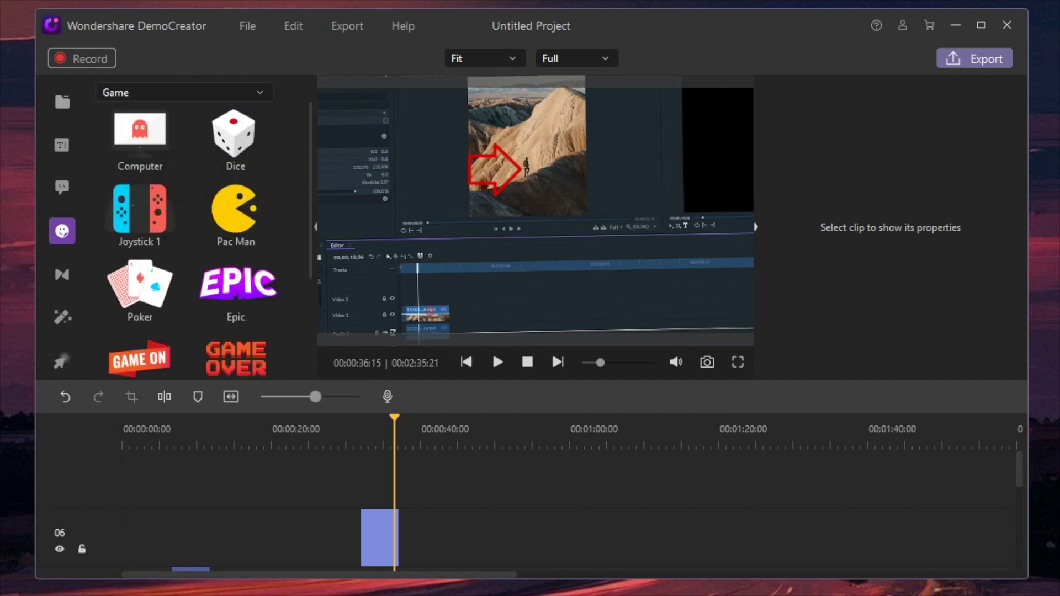
drag(361, 464, 471, 464)
click(485, 488)
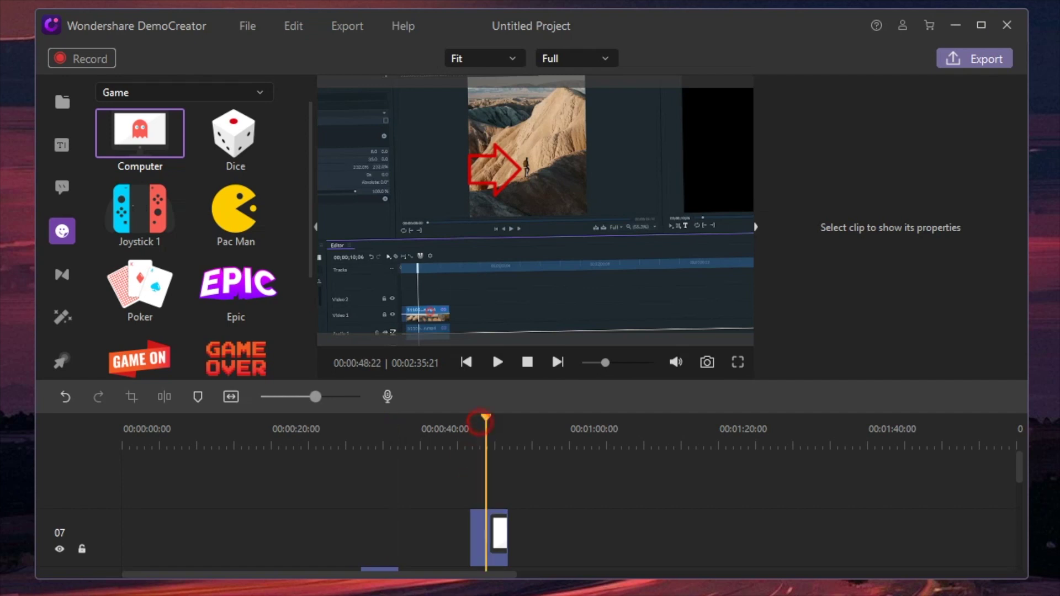
key(space)
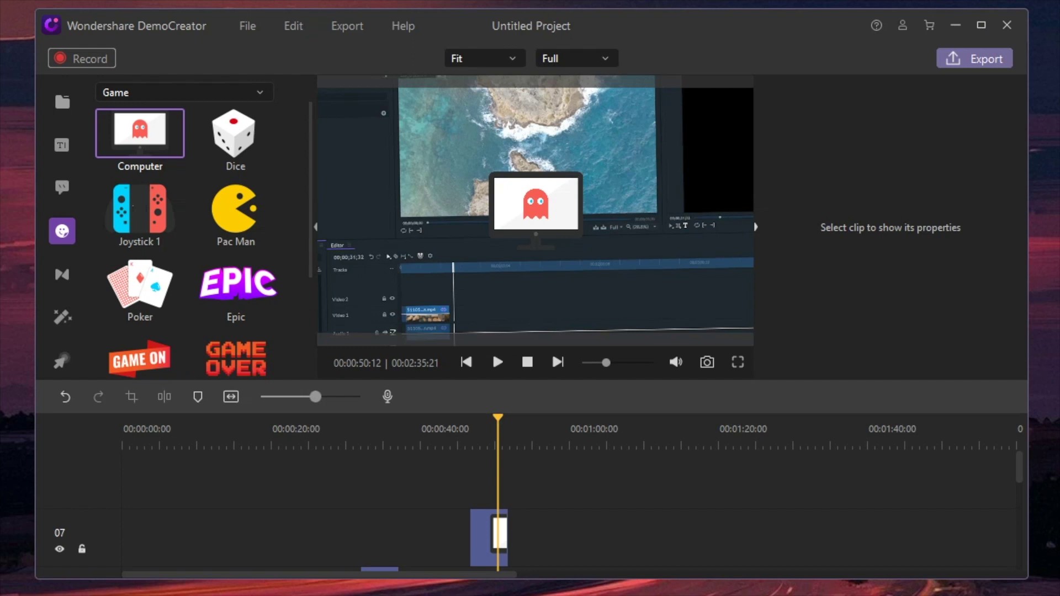
Add the Thumbs Up sticker from the Social Media category on track 08 at about 37 seconds and show its frame at 40 seconds
click(237, 92)
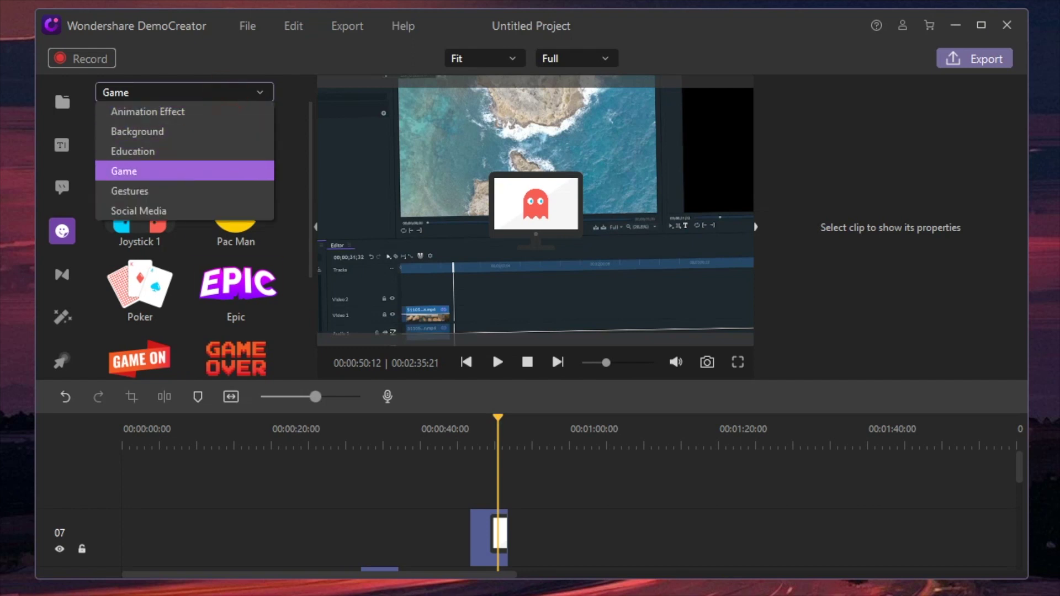
click(138, 210)
scroll(235, 243, down, 2)
scroll(235, 282, up, 2)
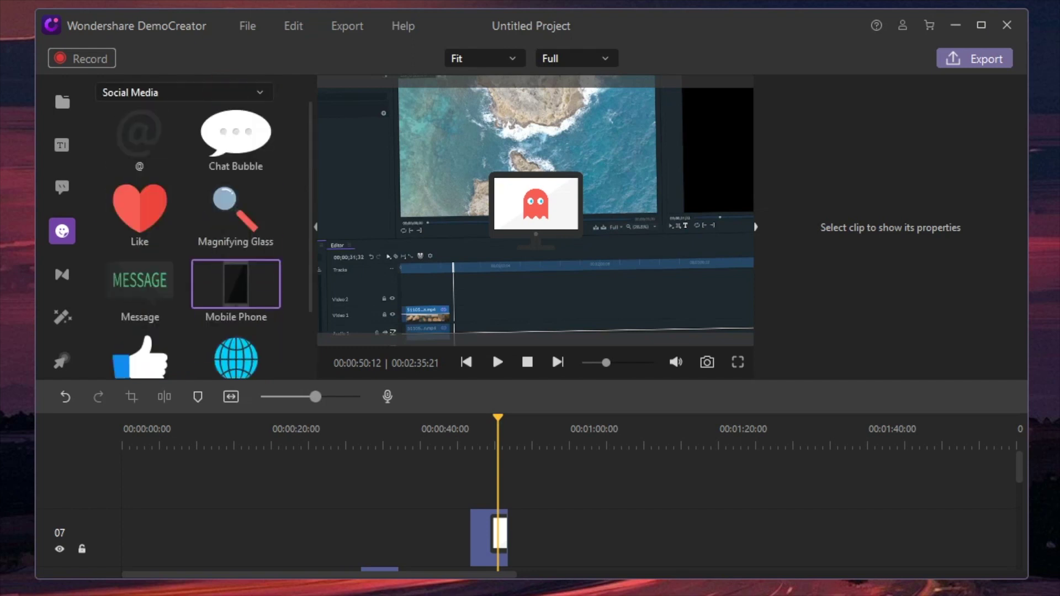
scroll(188, 237, down, 2)
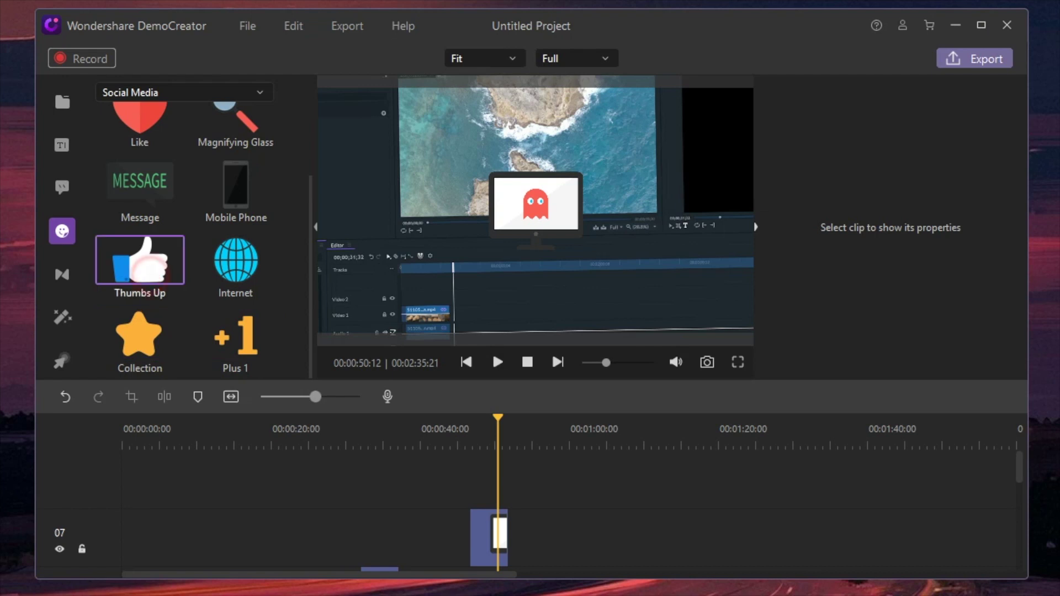
drag(154, 278, 399, 538)
click(420, 440)
click(398, 547)
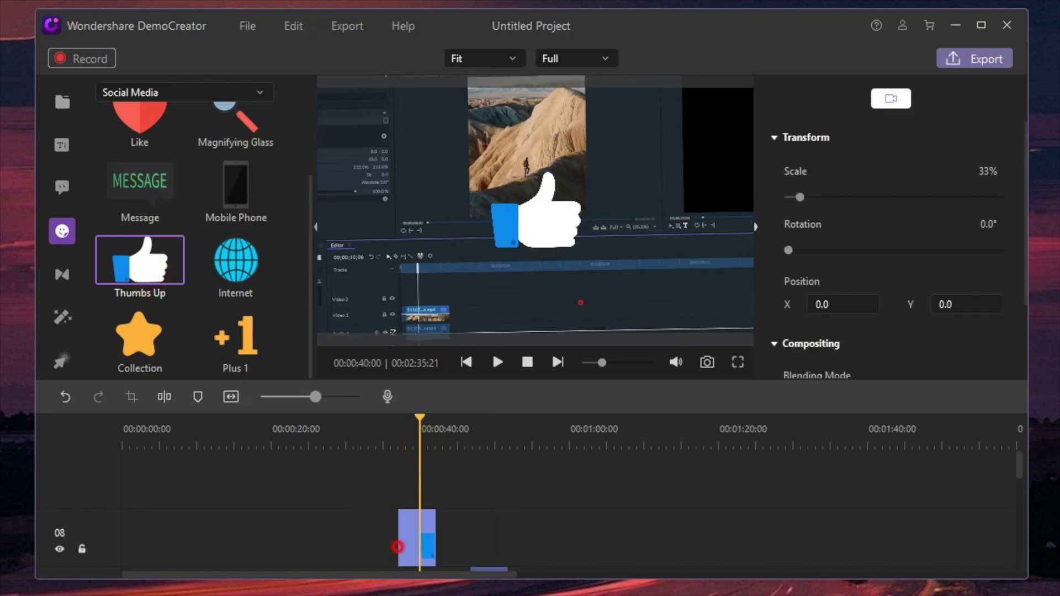
Shrink the Thumbs Up sticker and move it to the lower right corner of the video frame
click(542, 218)
drag(604, 252, 730, 307)
click(675, 269)
click(611, 306)
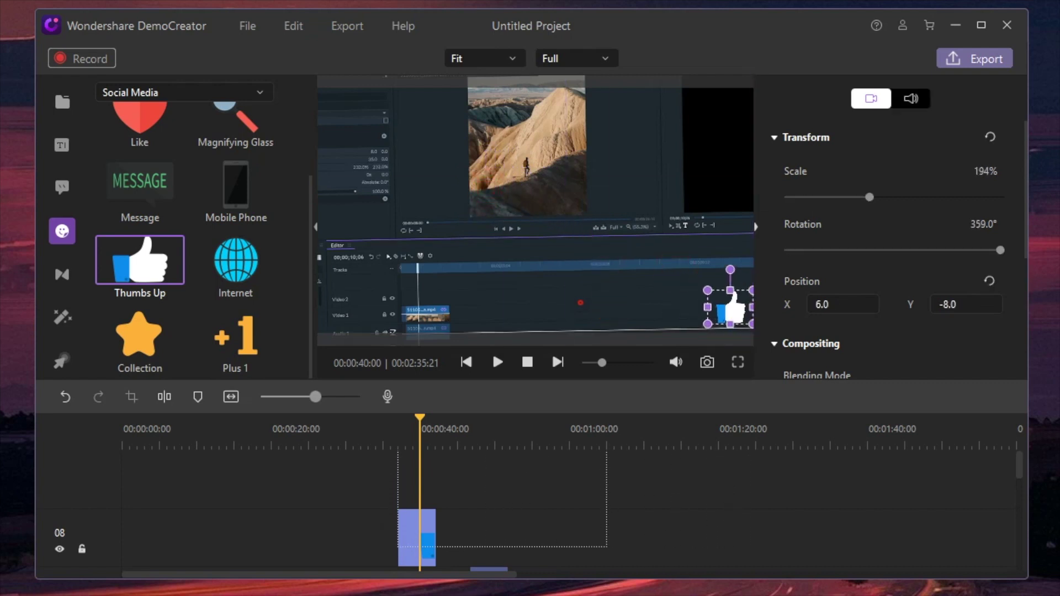
Display the transitions library and split the pro.mp4 clip on track 02 at about 43 seconds
click(62, 274)
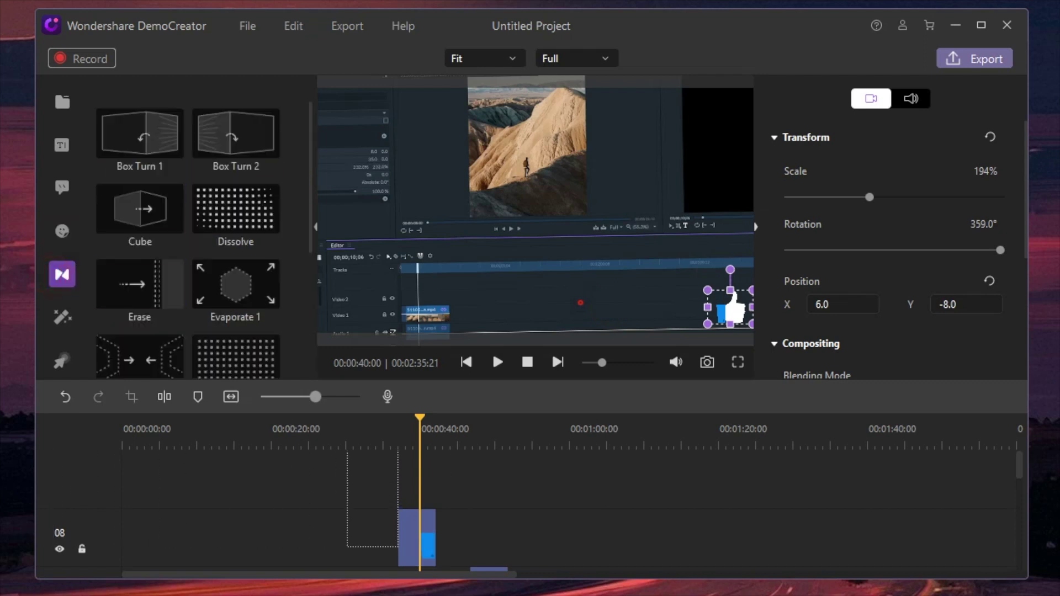
scroll(294, 487, down, 4)
click(294, 487)
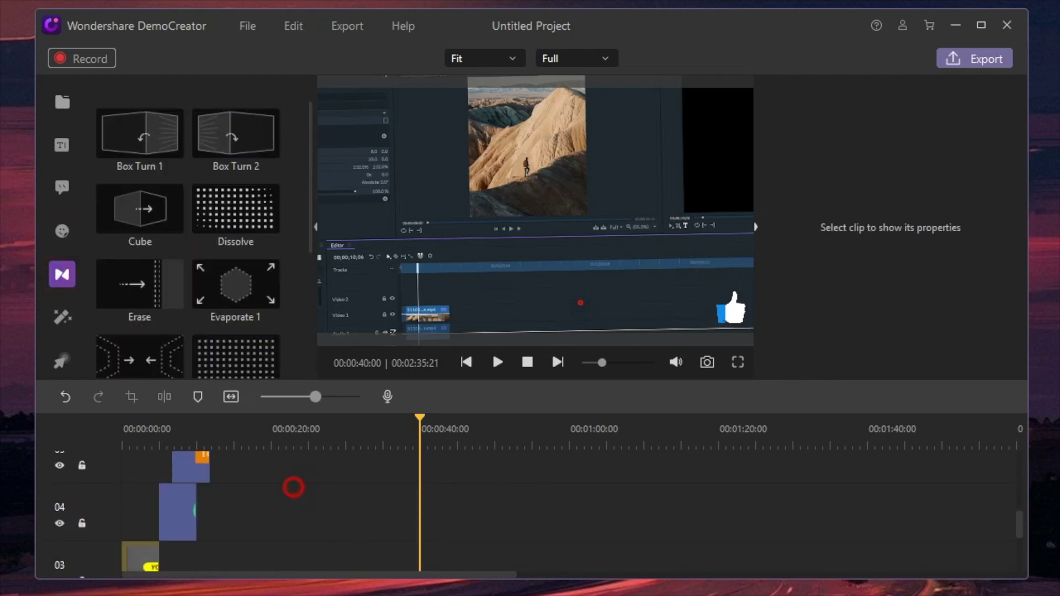
scroll(293, 487, down, 3)
scroll(294, 487, up, 3)
scroll(387, 497, down, 2)
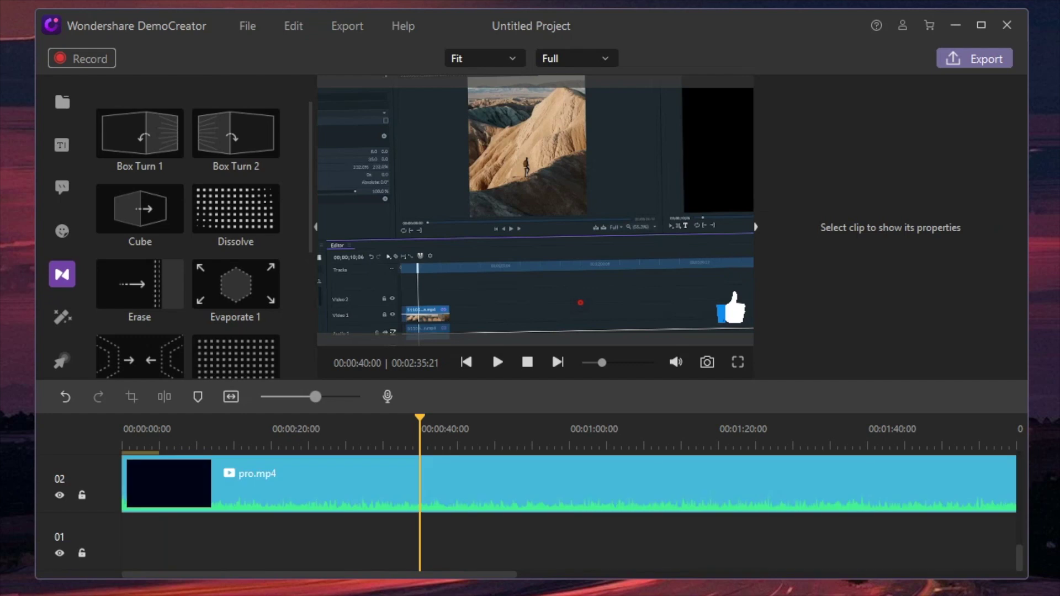
click(450, 475)
right_click(465, 488)
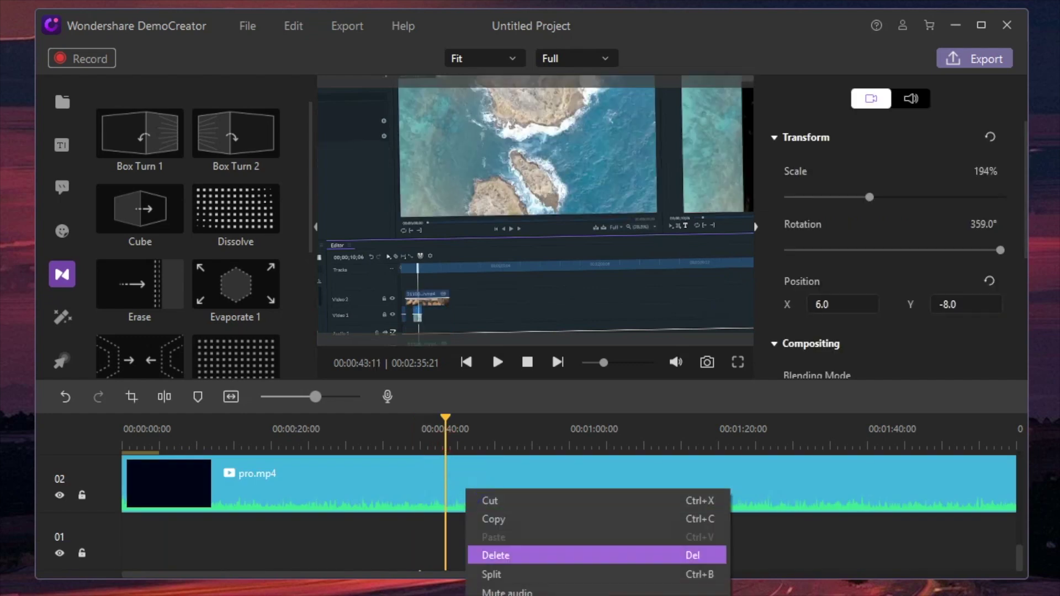
click(489, 574)
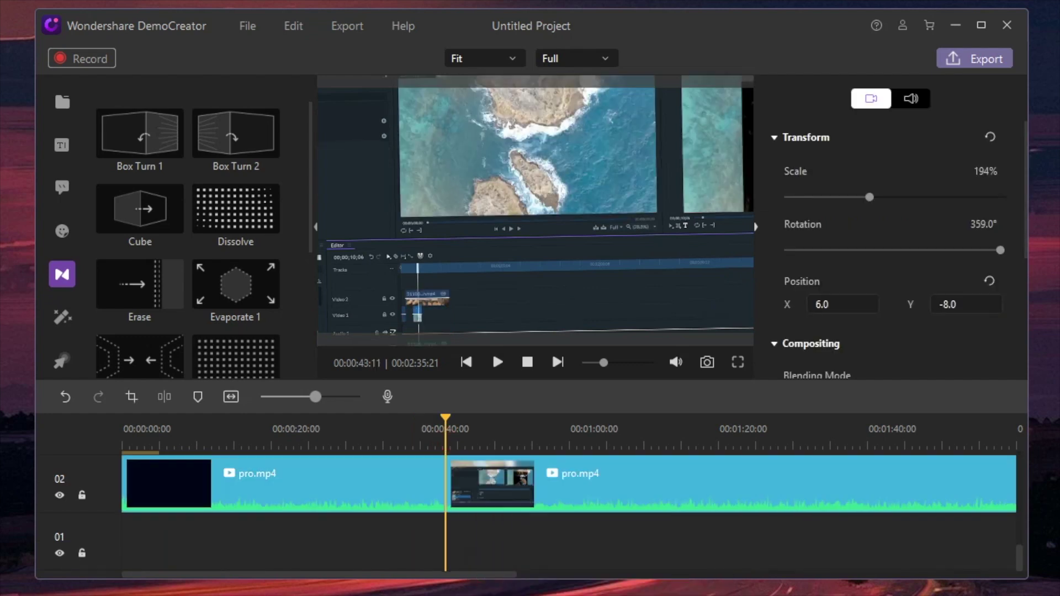
Add the Swirl transition at the cut between the two pro.mp4 clips on track 02
scroll(236, 265, down, 4)
scroll(236, 264, up, 3)
scroll(236, 264, down, 3)
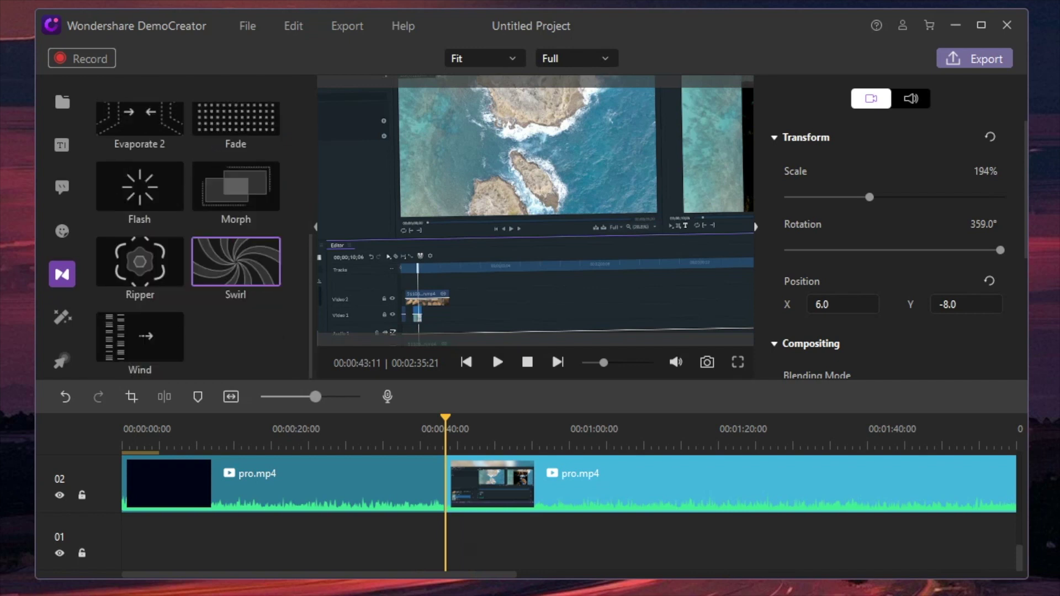
click(238, 246)
scroll(569, 507, up, 1)
drag(452, 533, 444, 519)
Play the Swirl transition from about 41 seconds and stop shortly after it ends
click(433, 419)
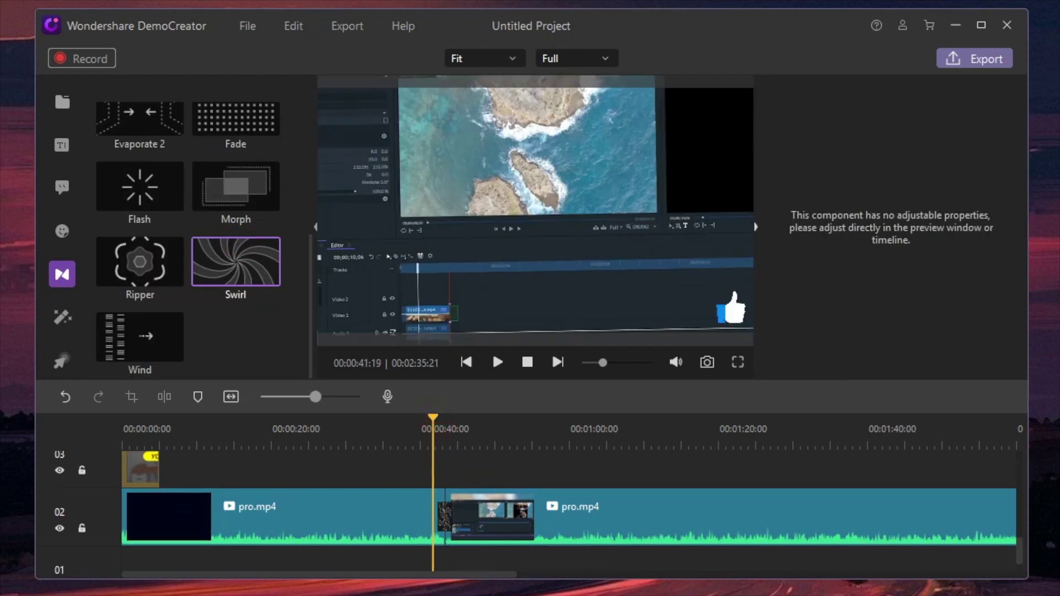
key(space)
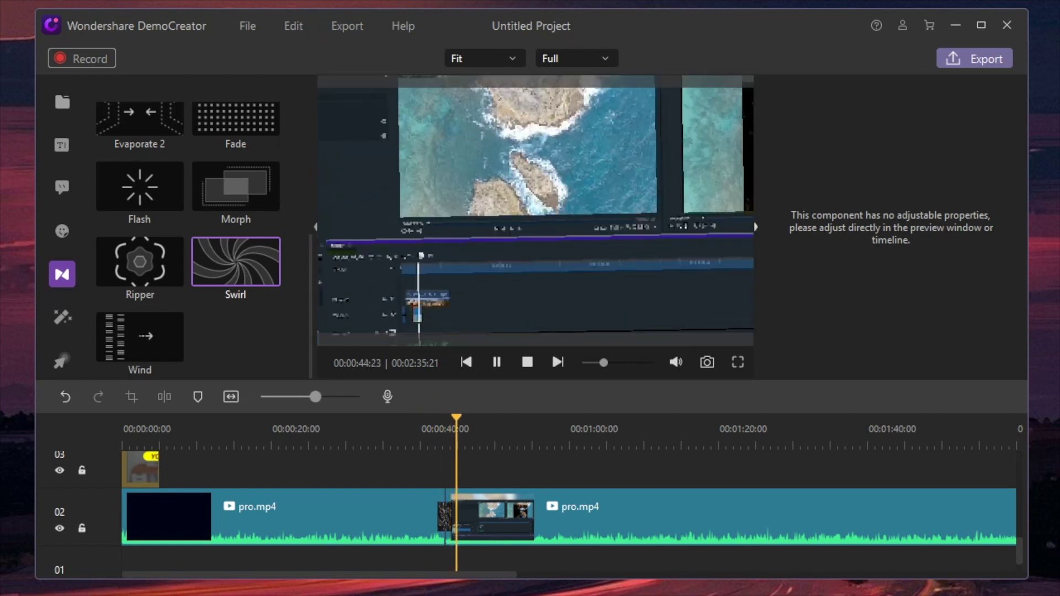
key(space)
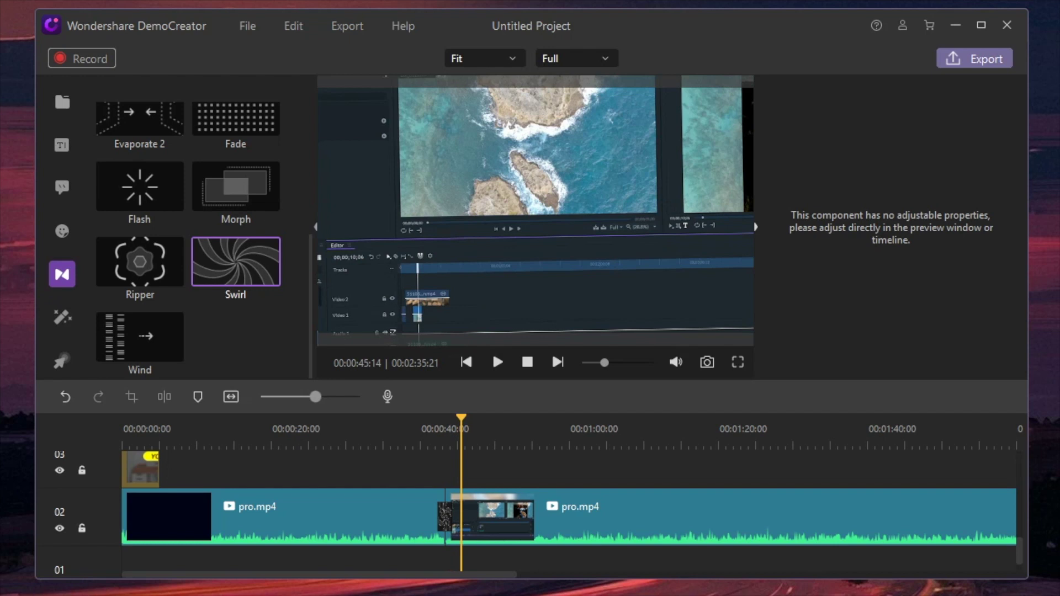
Display the video effects library and place the Mosaic effect on track 03 at about 54 seconds
scroll(188, 237, up, 4)
scroll(188, 237, down, 4)
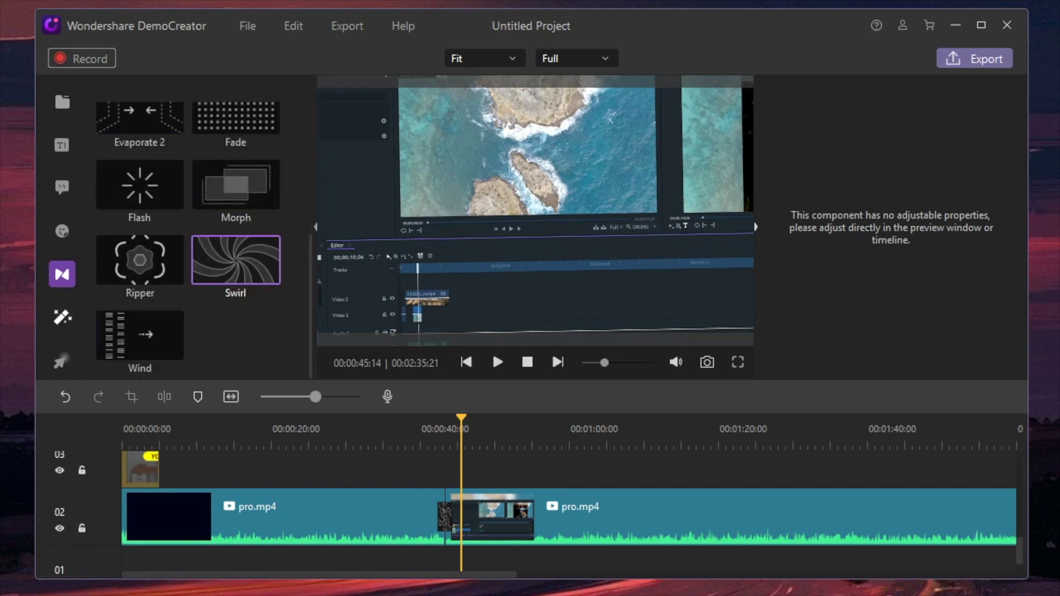
click(62, 317)
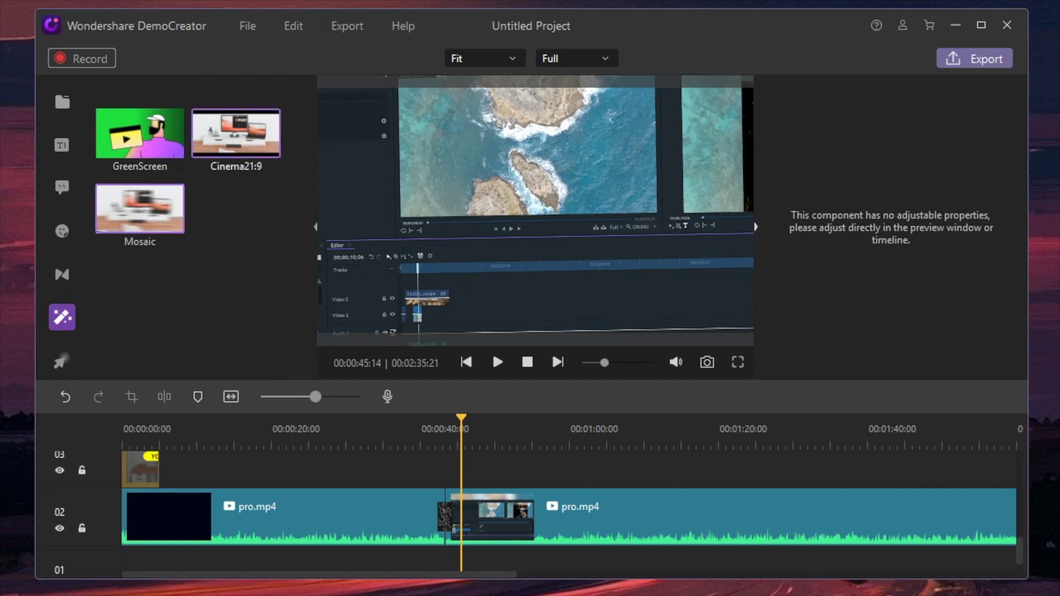
drag(140, 208, 545, 483)
click(534, 446)
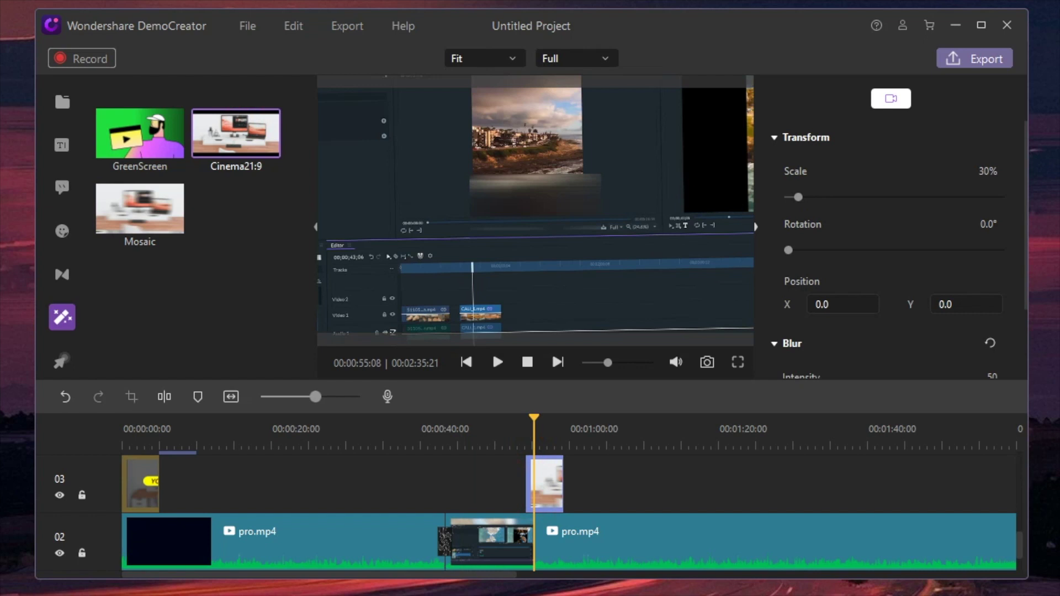
Place the Cinema21:9 effect on track 04 at about 1 minute 5 seconds and move the playhead to 49 seconds
drag(243, 117, 620, 558)
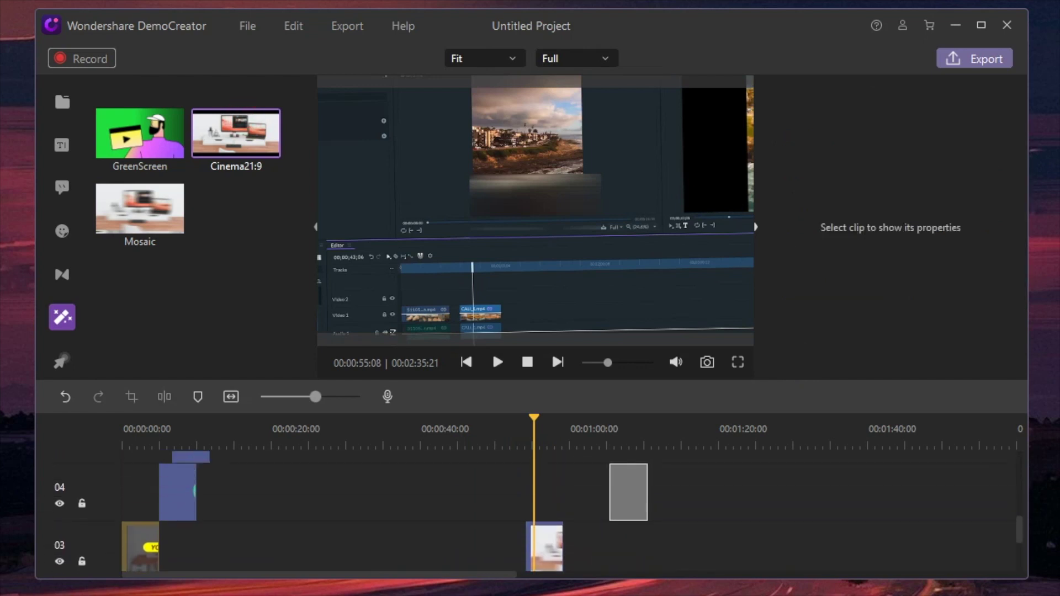
click(624, 437)
mouse_move(623, 428)
mouse_down()
mouse_move(589, 428)
mouse_move(650, 429)
mouse_move(542, 420)
mouse_move(633, 419)
mouse_up()
click(486, 429)
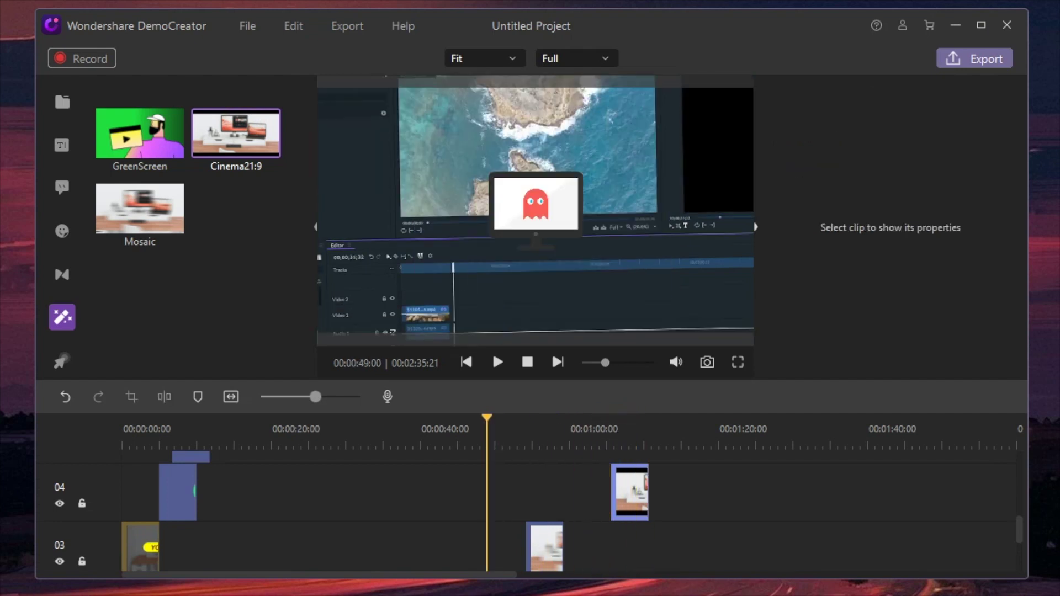
Display the cursor effects library and examine the Cursor Highlight, Click Rings and Click Sound effects
click(62, 360)
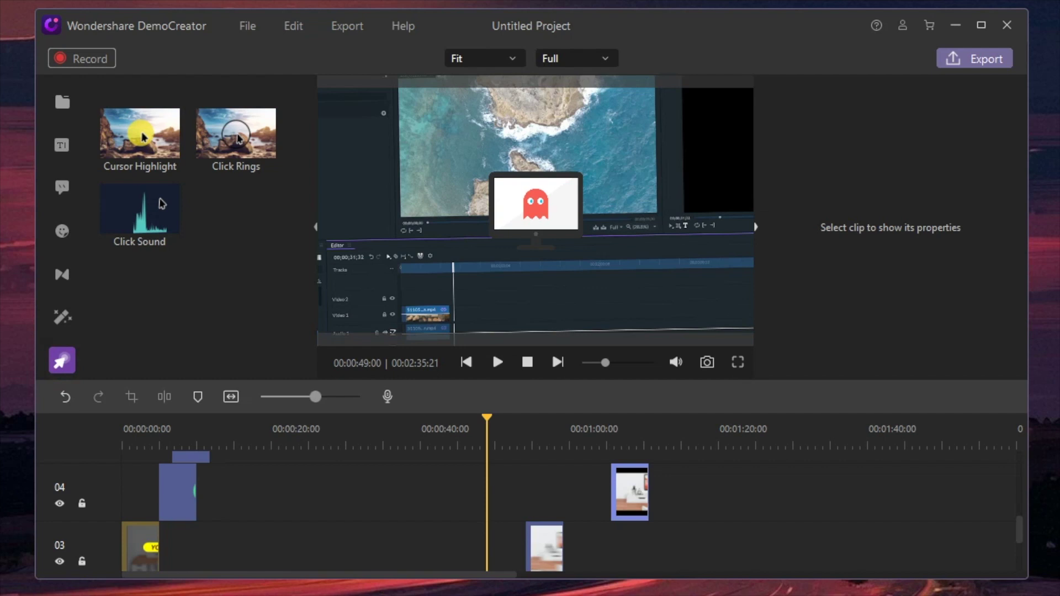
scroll(569, 497, down, 2)
scroll(569, 497, down, 1)
scroll(568, 497, up, 3)
scroll(569, 497, up, 2)
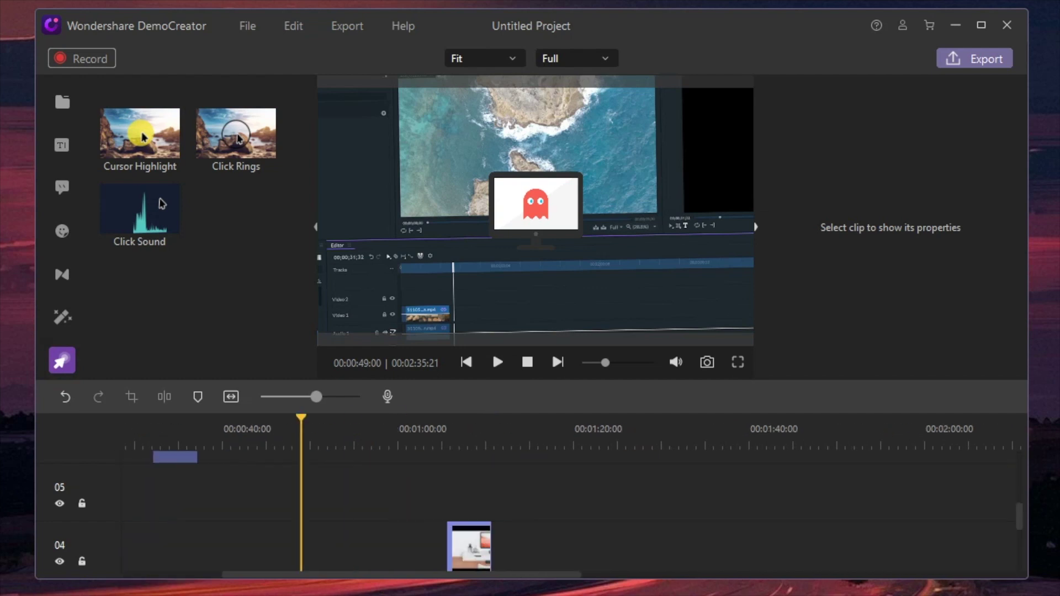
click(516, 428)
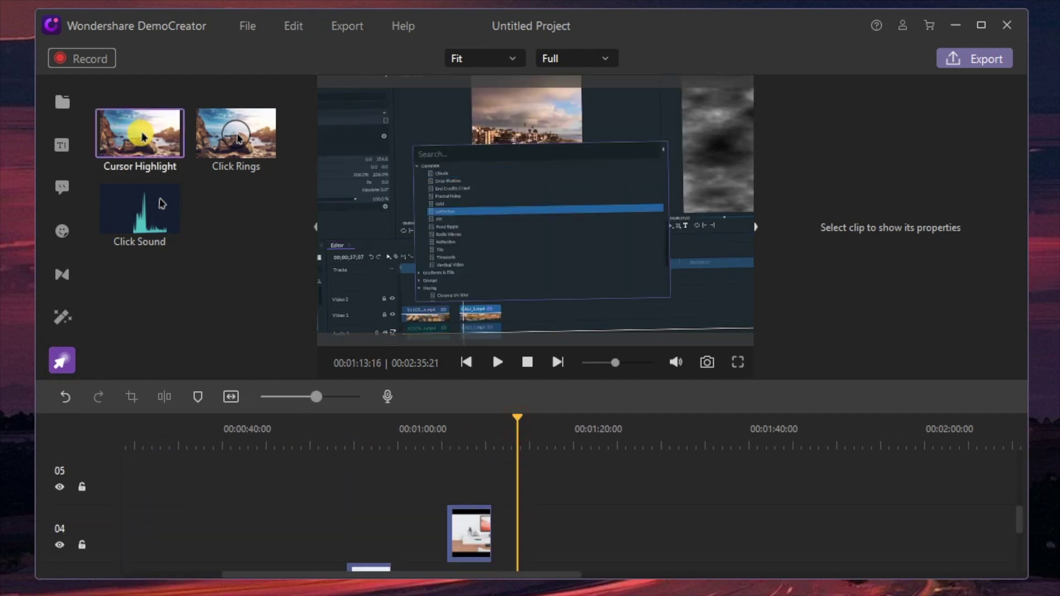
scroll(572, 513, down, 1)
click(231, 374)
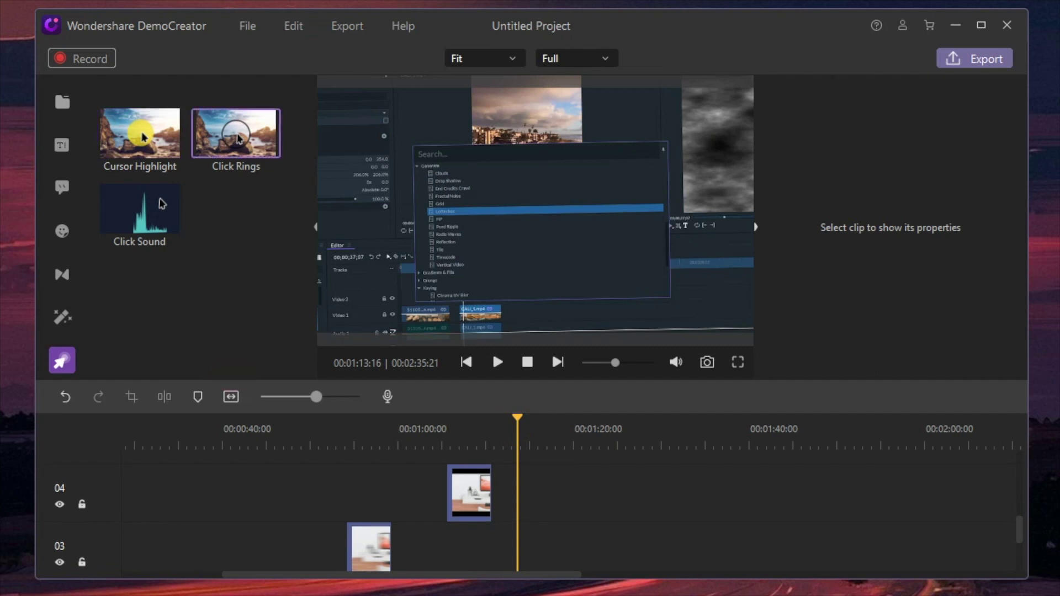
click(523, 266)
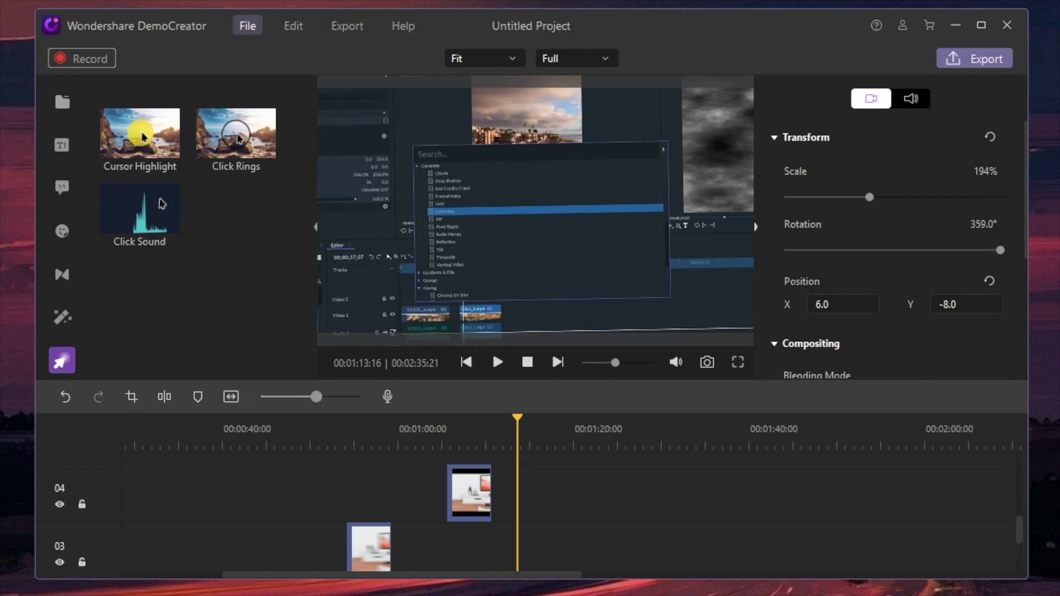
click(247, 26)
mouse_move(293, 26)
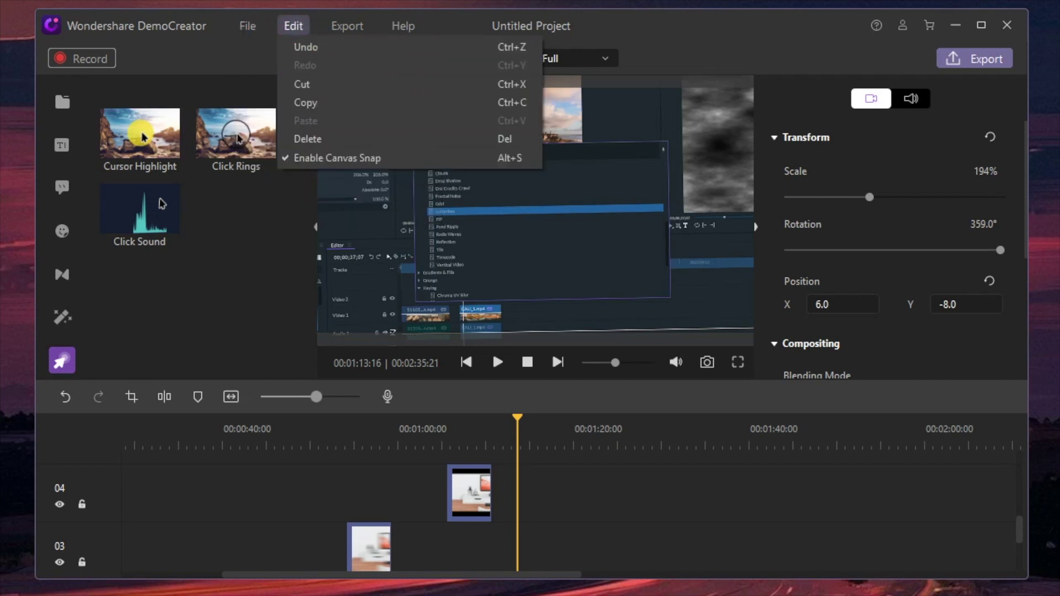
mouse_move(347, 26)
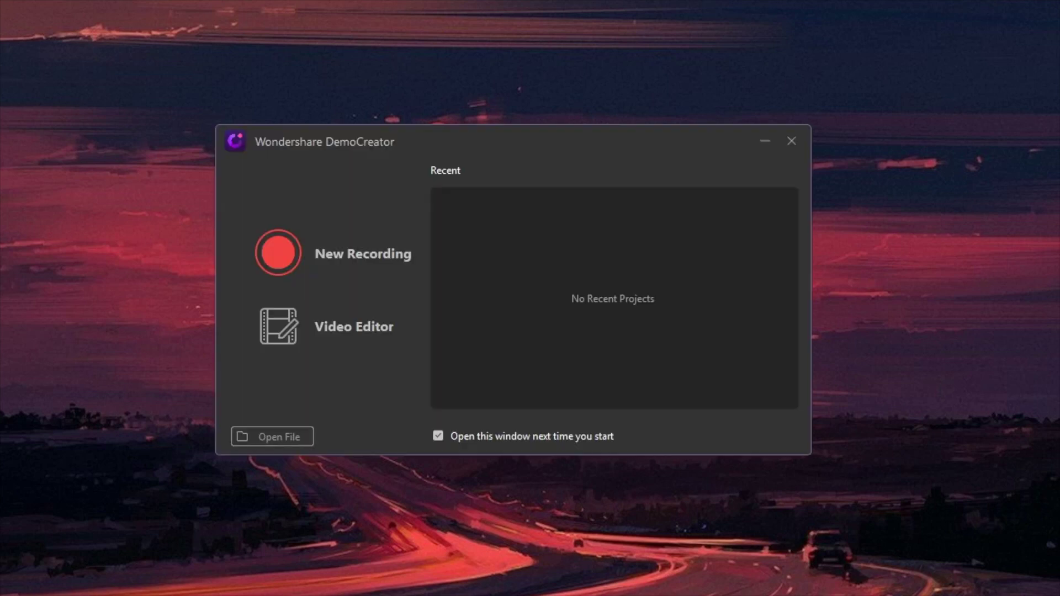
Start a new project in the video editor and import the Fred video from the NEW ION folder
click(377, 315)
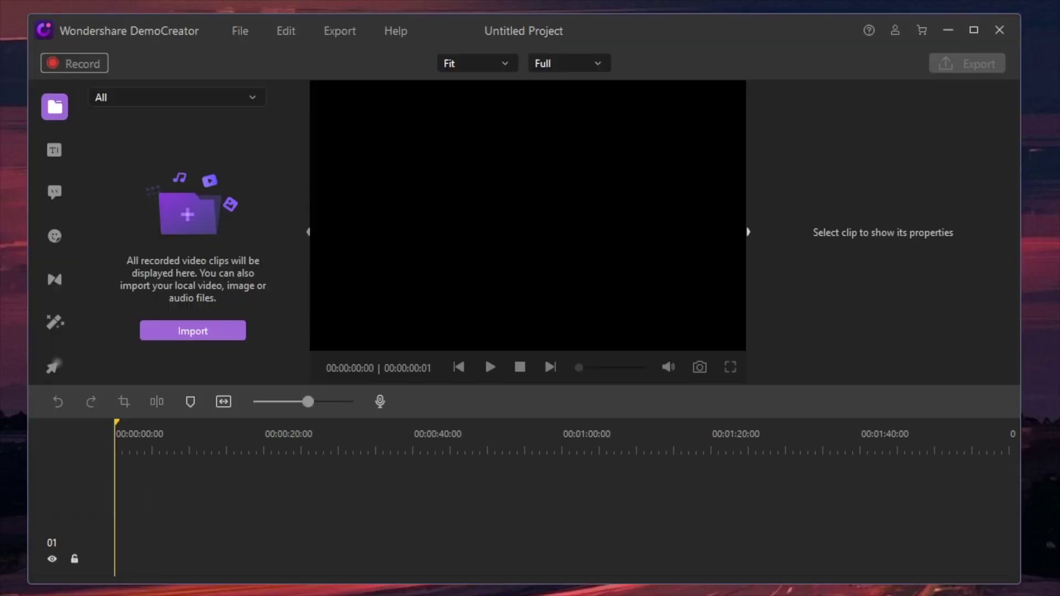
click(211, 332)
scroll(105, 221, up, 2)
click(136, 208)
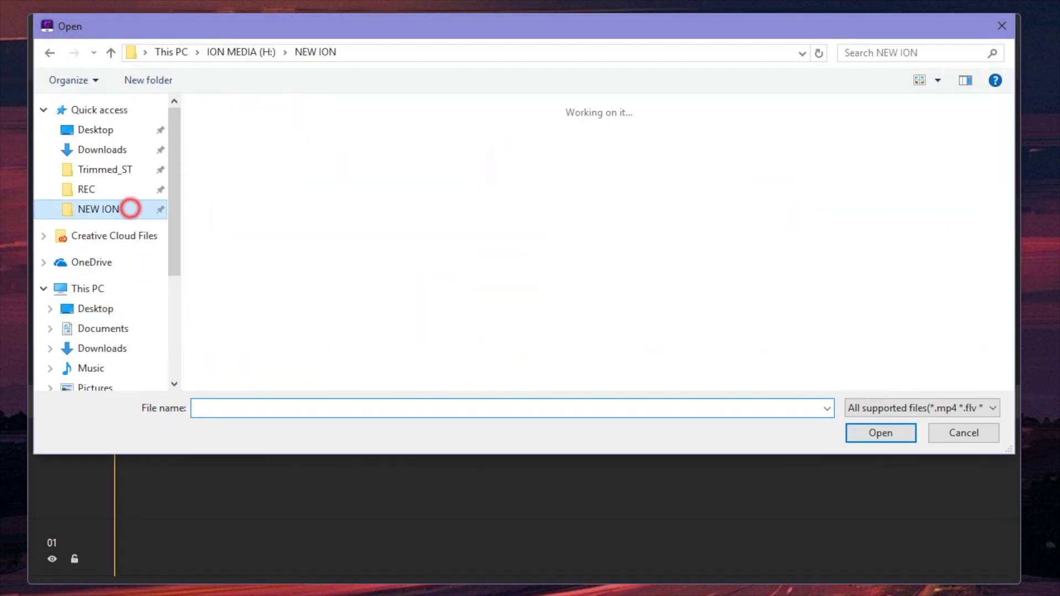
scroll(474, 309, down, 5)
double_click(394, 306)
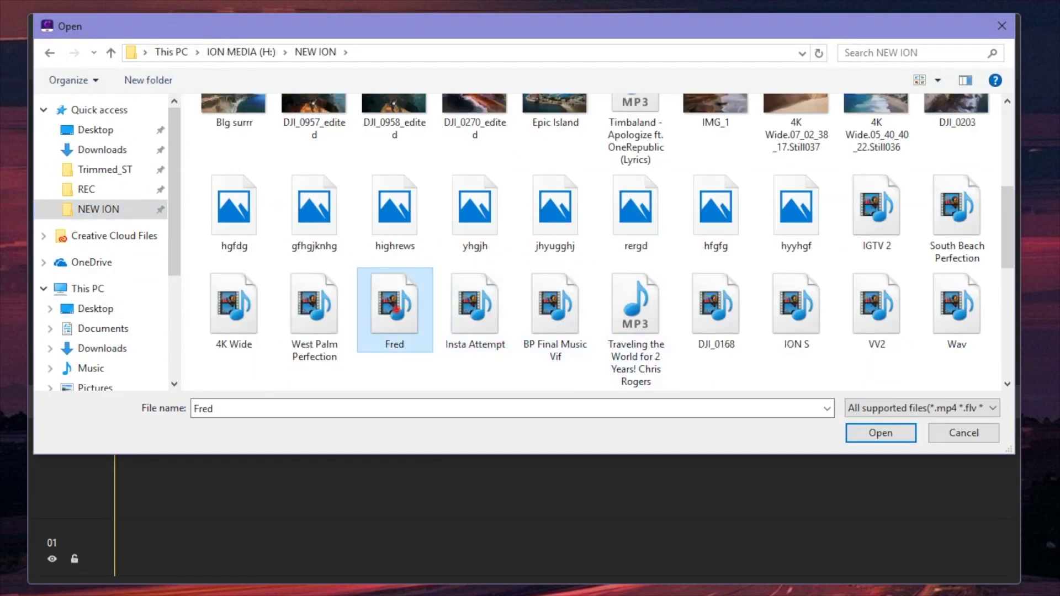
Place Fred.mp4 on track 02 starting at about 10 seconds and scale the clip down to 57%
drag(131, 165, 189, 533)
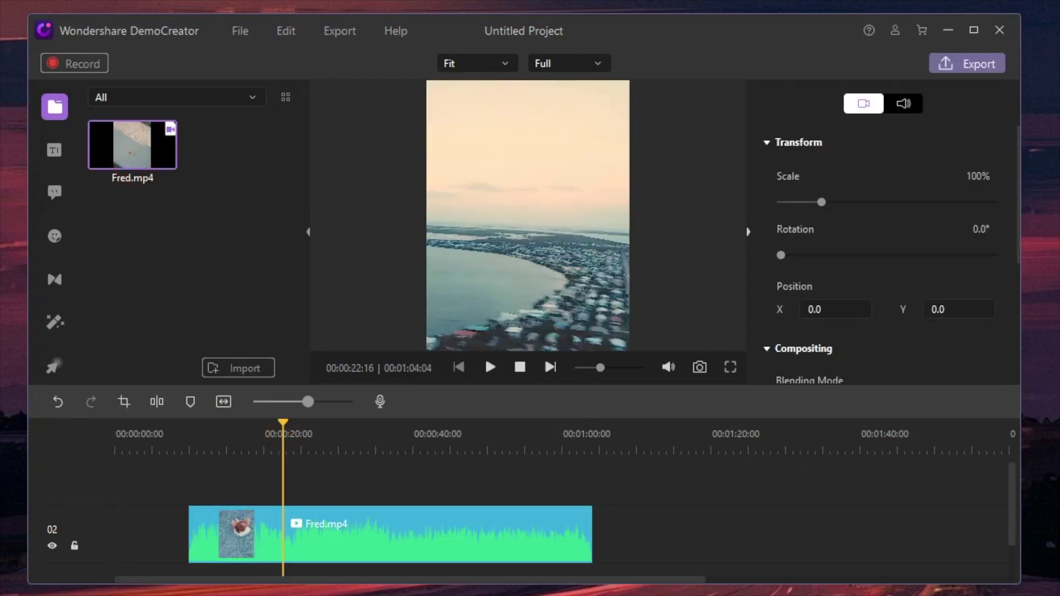
click(360, 436)
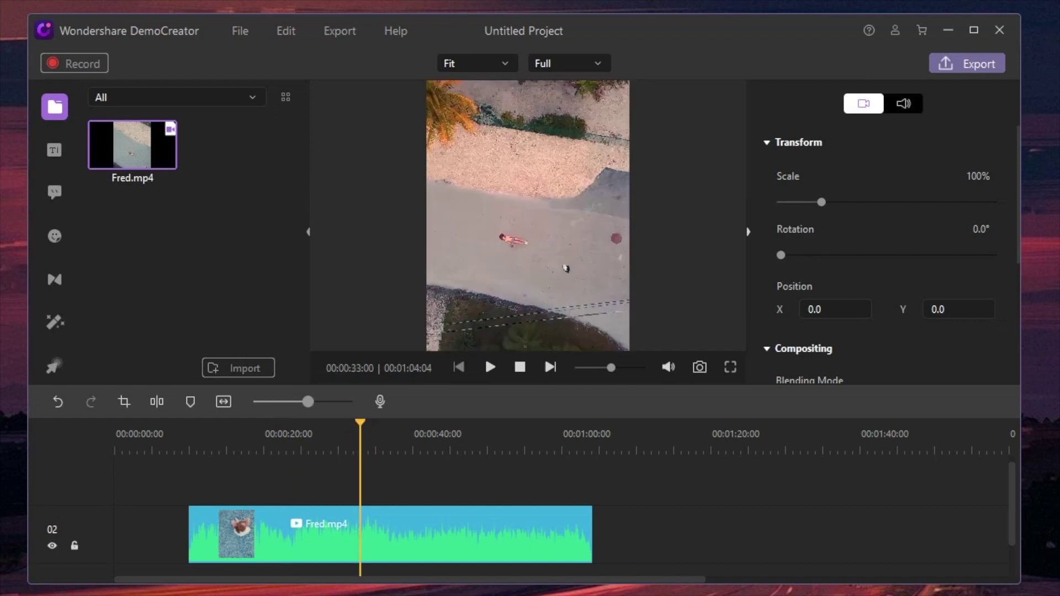
mouse_move(821, 201)
mouse_down()
mouse_move(860, 201)
mouse_move(803, 201)
mouse_up()
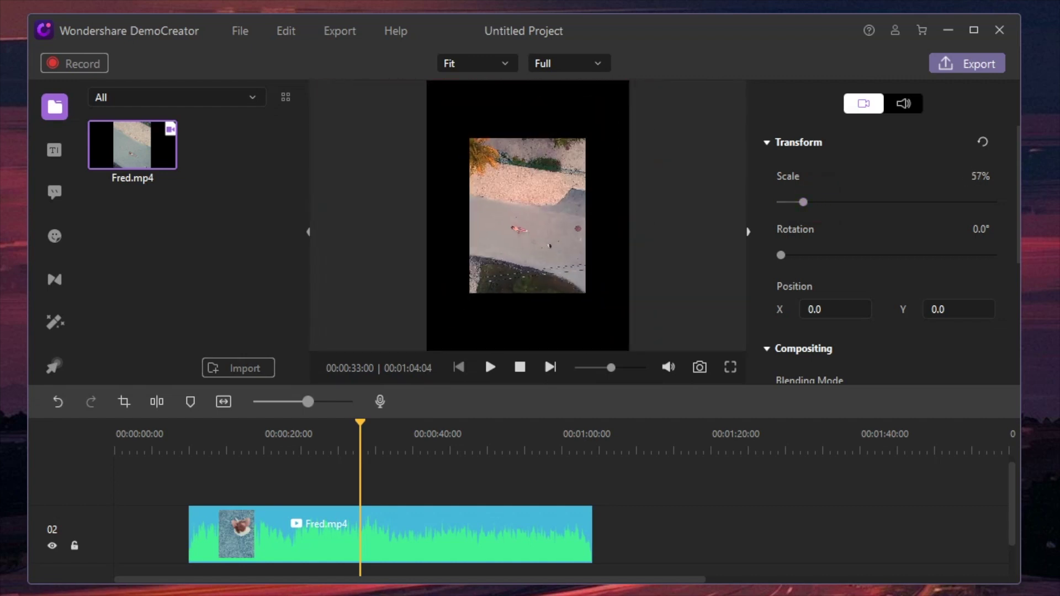